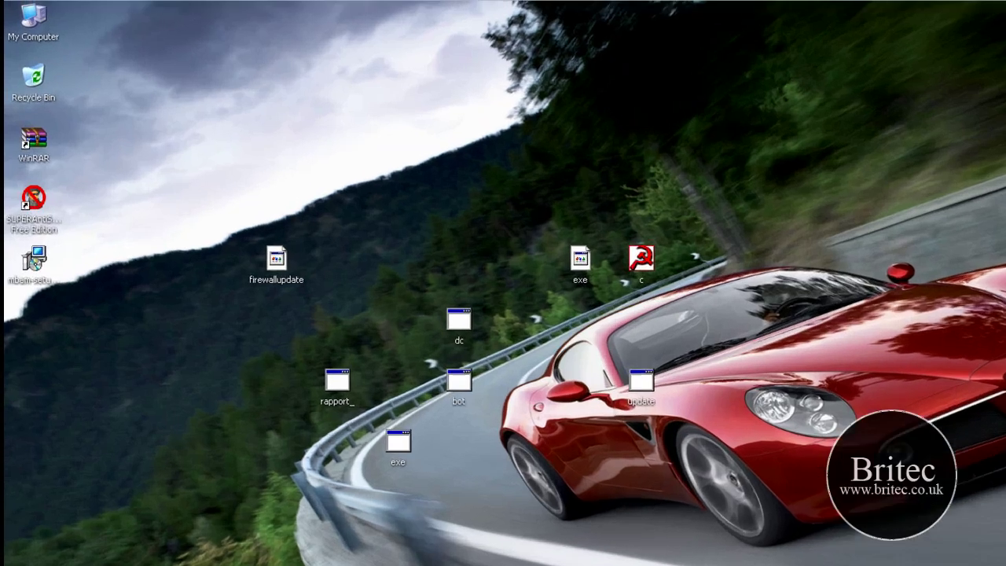
# - Open SUPERAntiSpyware's quarantine manager, review the quarantined items and close the list
pyautogui.click(79, 559)
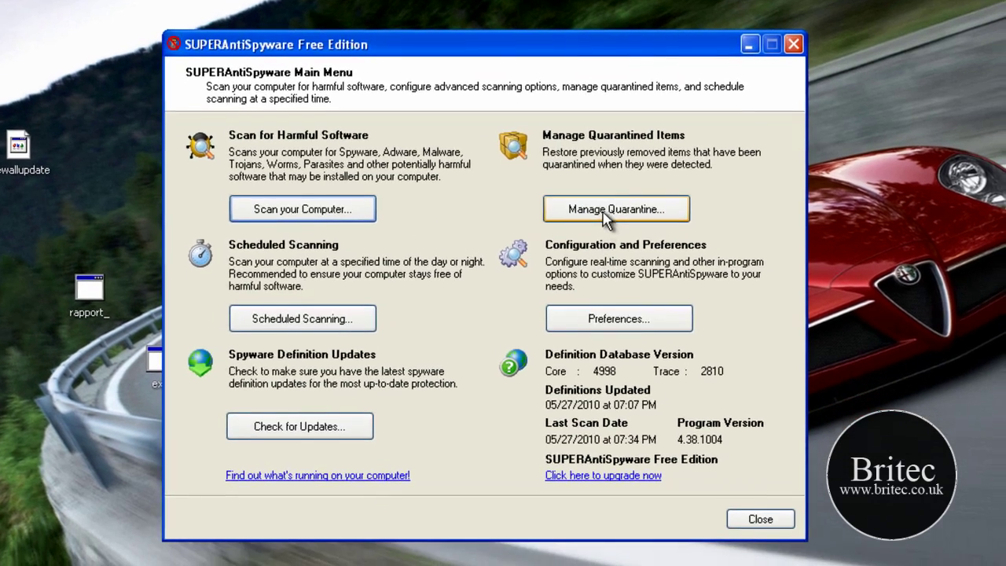
pyautogui.click(621, 255)
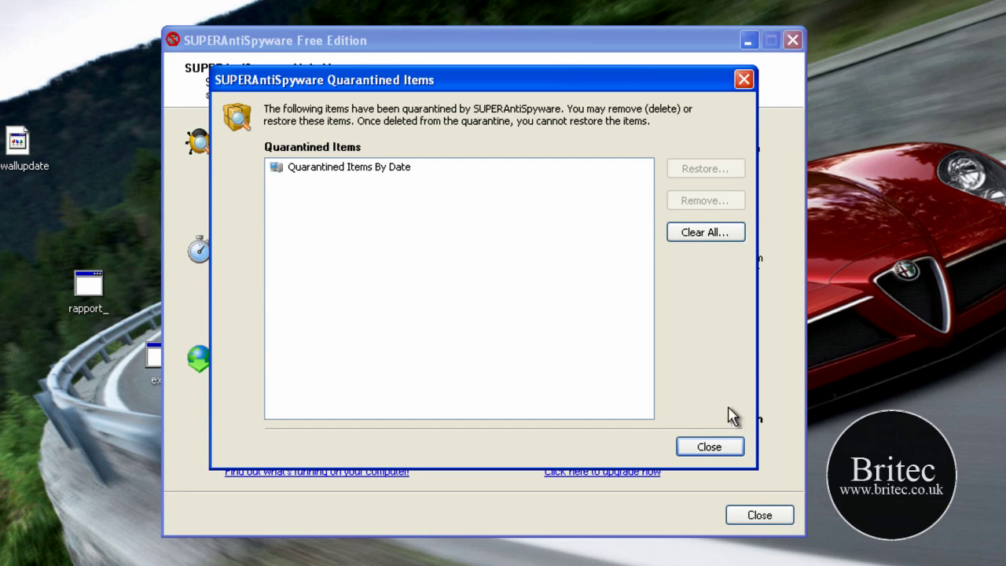
pyautogui.click(731, 452)
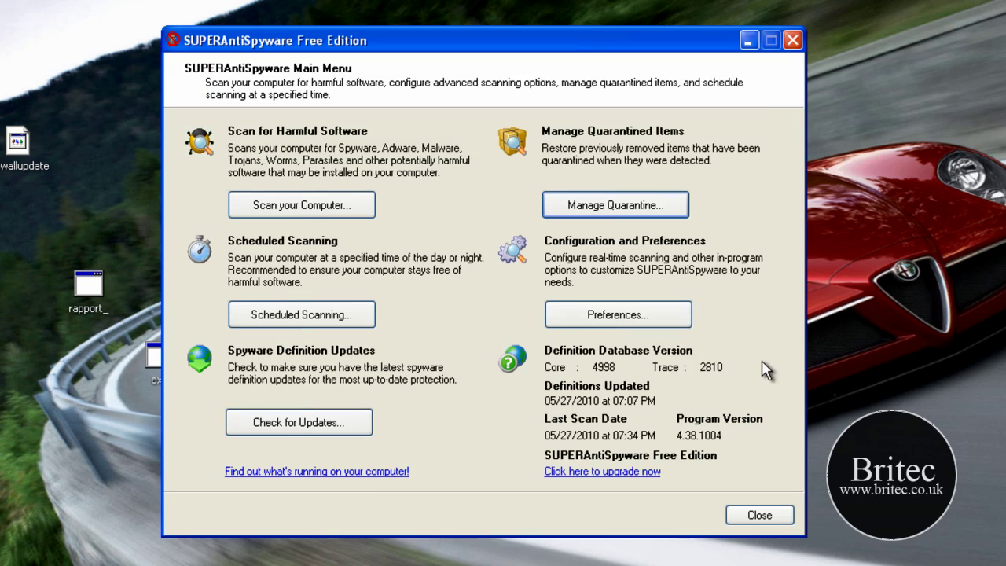
# - Open the program preferences and review the general, start-up and scanning control options
pyautogui.click(637, 324)
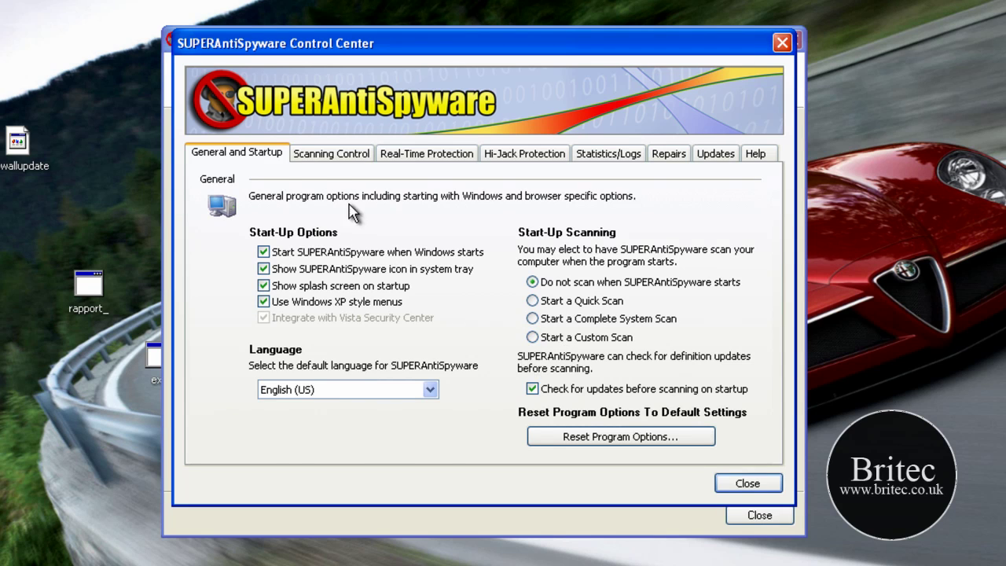
pyautogui.click(325, 154)
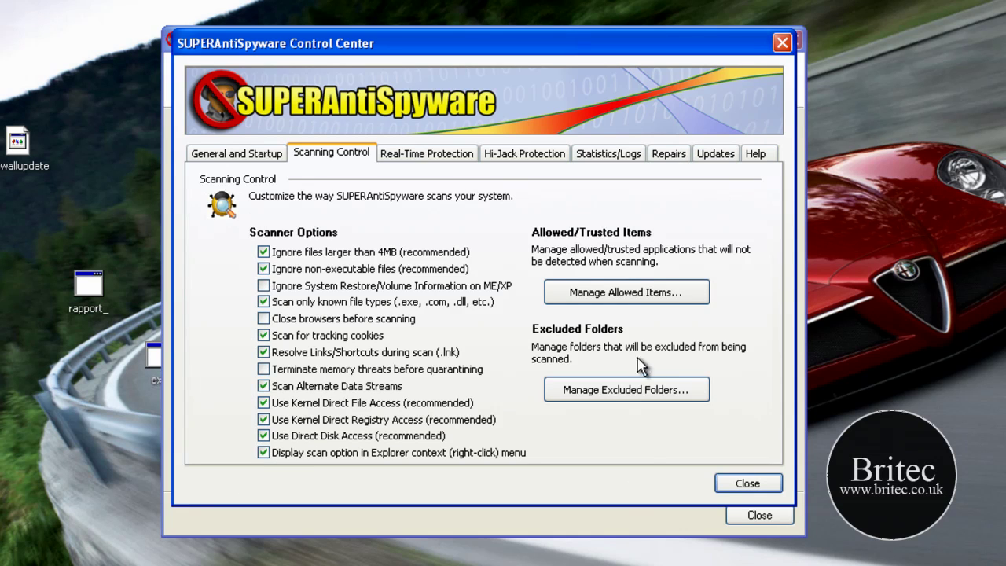
# - Try to enable real-time protection in the preferences and dismiss the upgrade notice
pyautogui.click(407, 158)
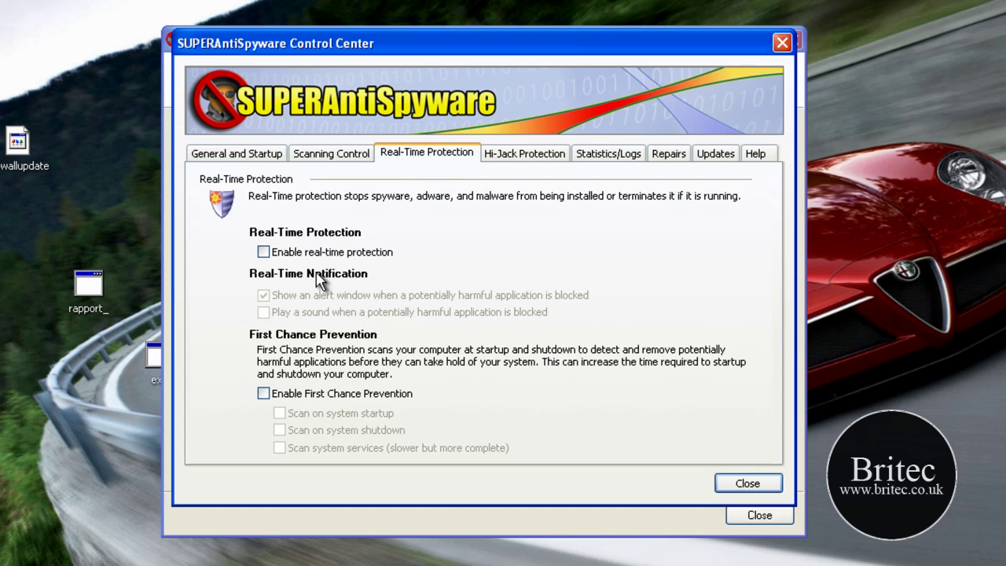
pyautogui.click(264, 252)
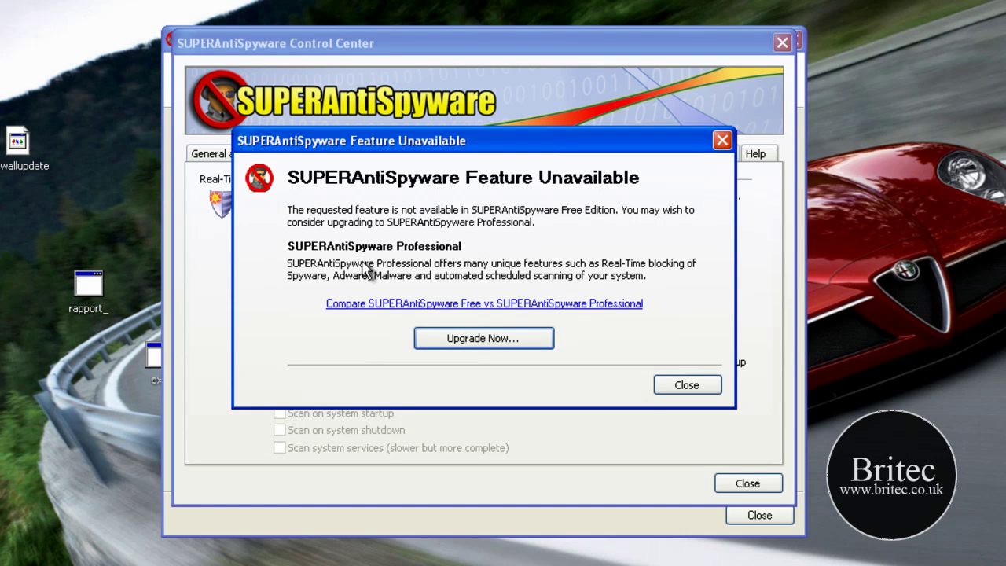
pyautogui.click(684, 387)
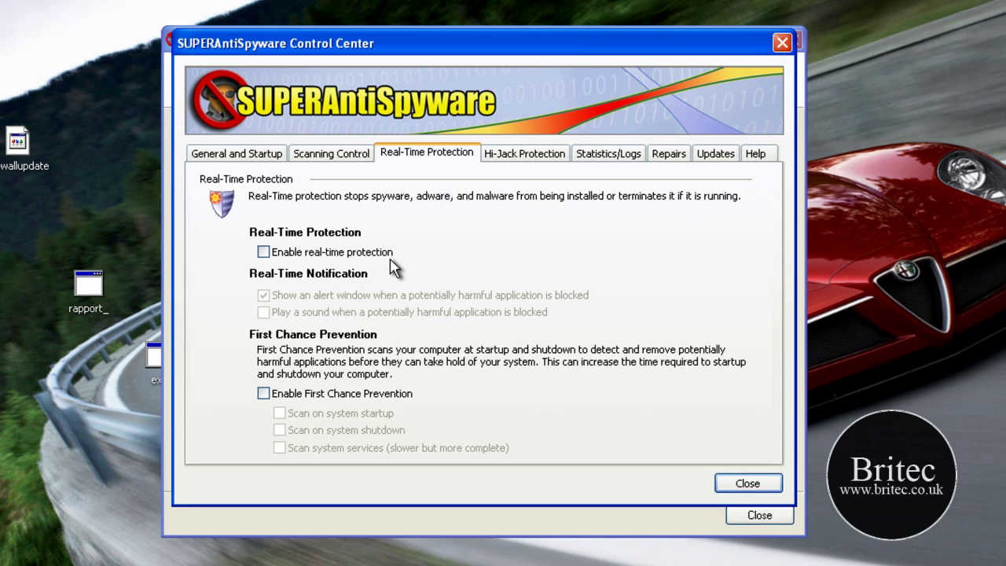
# - Review the Hi-Jack Protection options, highlighting the address of the protected home page
pyautogui.click(519, 154)
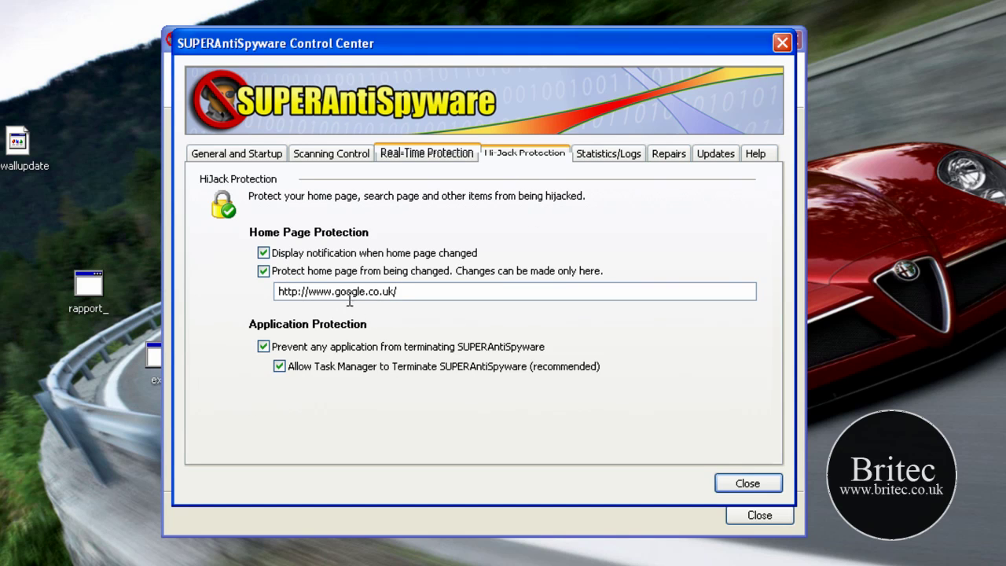
pyautogui.click(420, 293)
pyautogui.moveTo(420, 293); pyautogui.dragTo(290, 302)
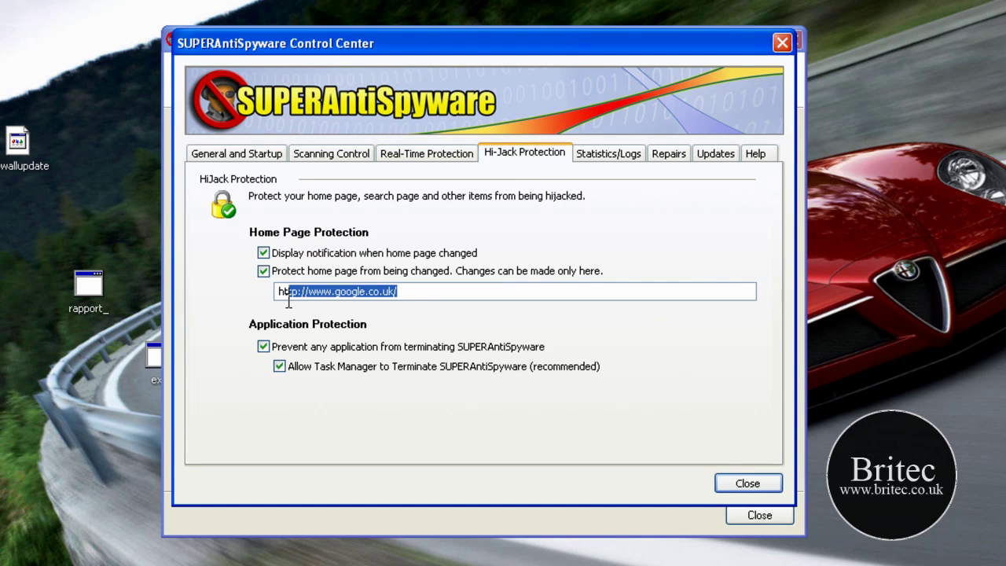
pyautogui.click(452, 297)
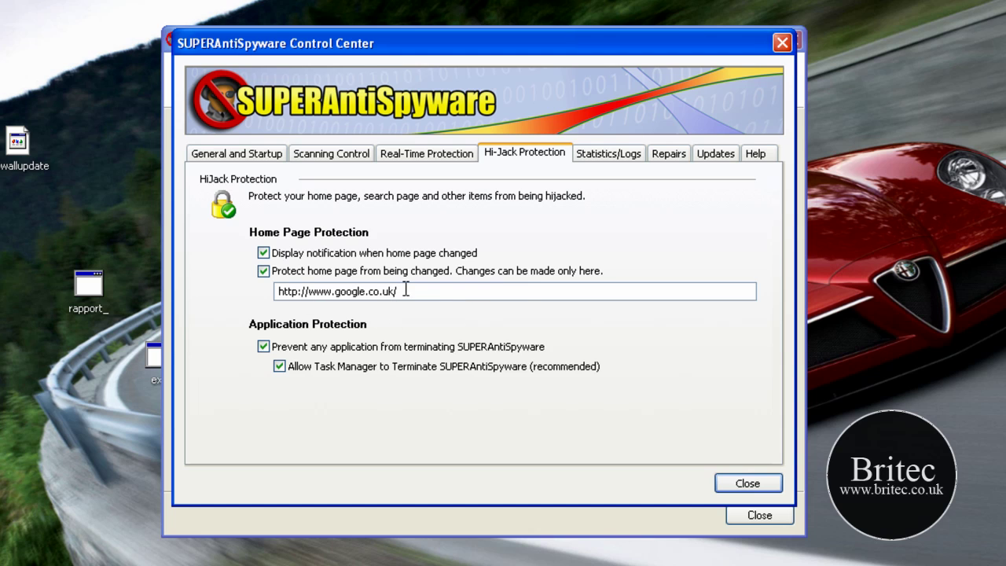
# - Review the scanner logs and the list of available system and browser repairs
pyautogui.click(593, 157)
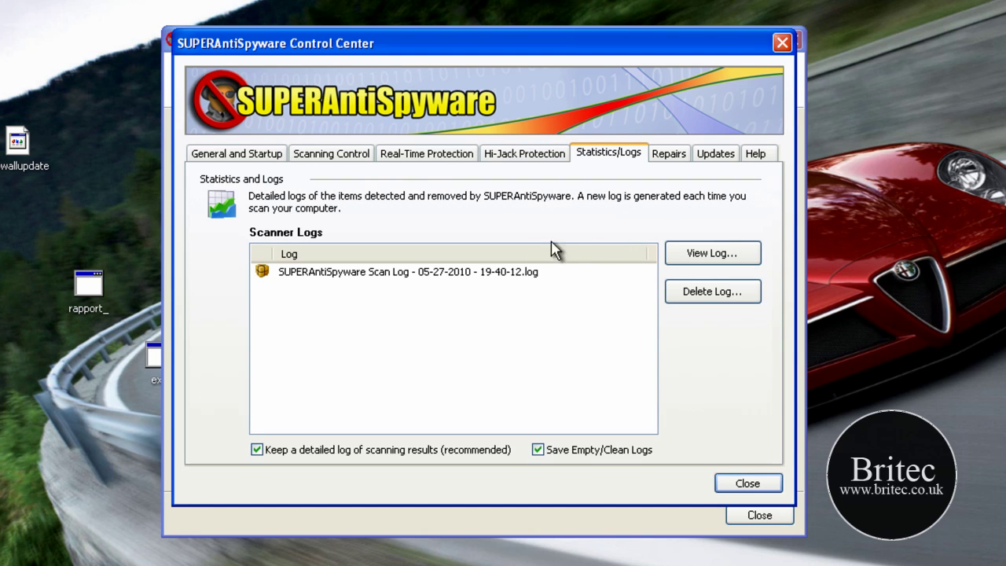
pyautogui.click(667, 155)
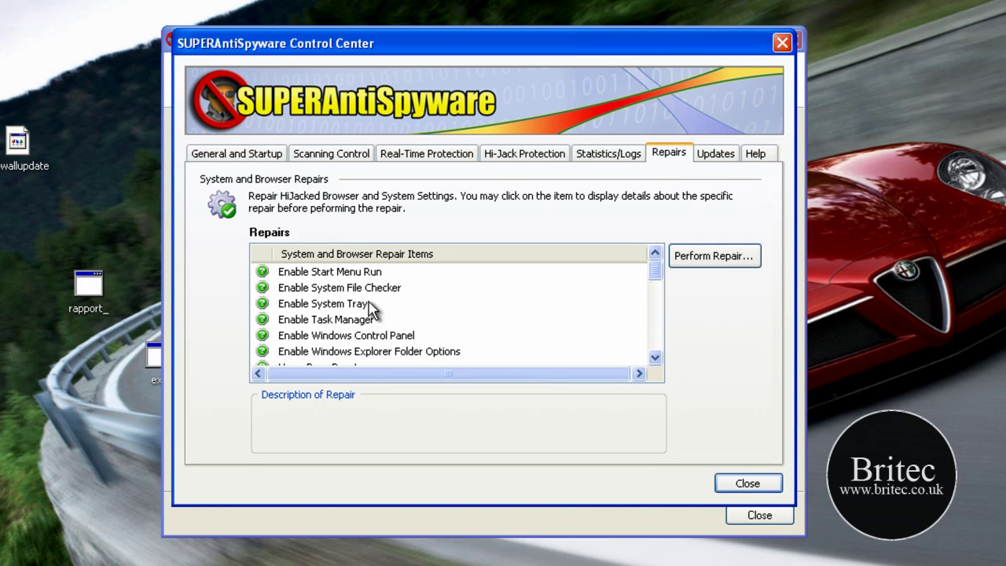
pyautogui.moveTo(656, 270); pyautogui.dragTo(658, 237)
# - Check for updates from the update preferences, close the preferences, and check for spyware definition updates from the main menu
pyautogui.click(712, 157)
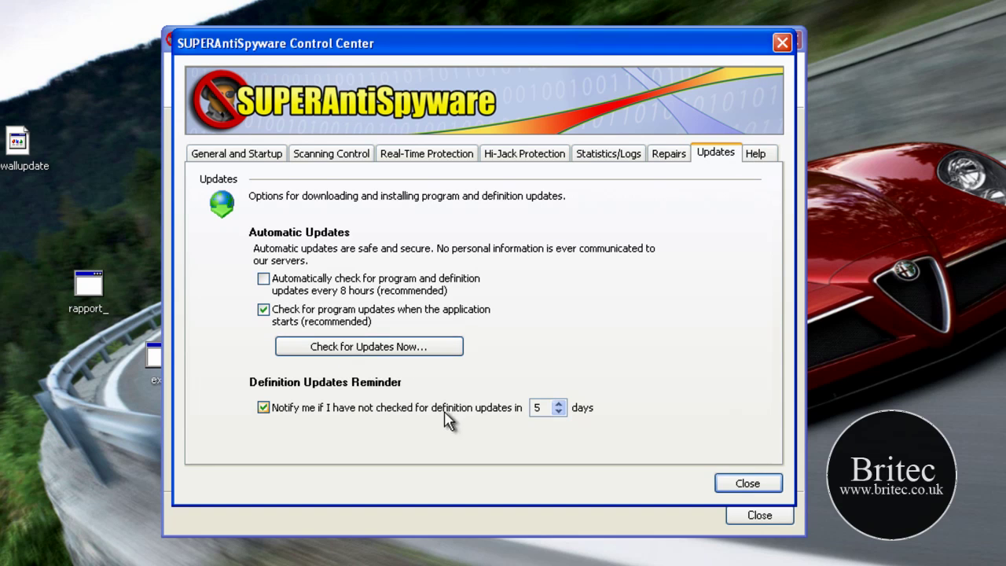
pyautogui.click(407, 353)
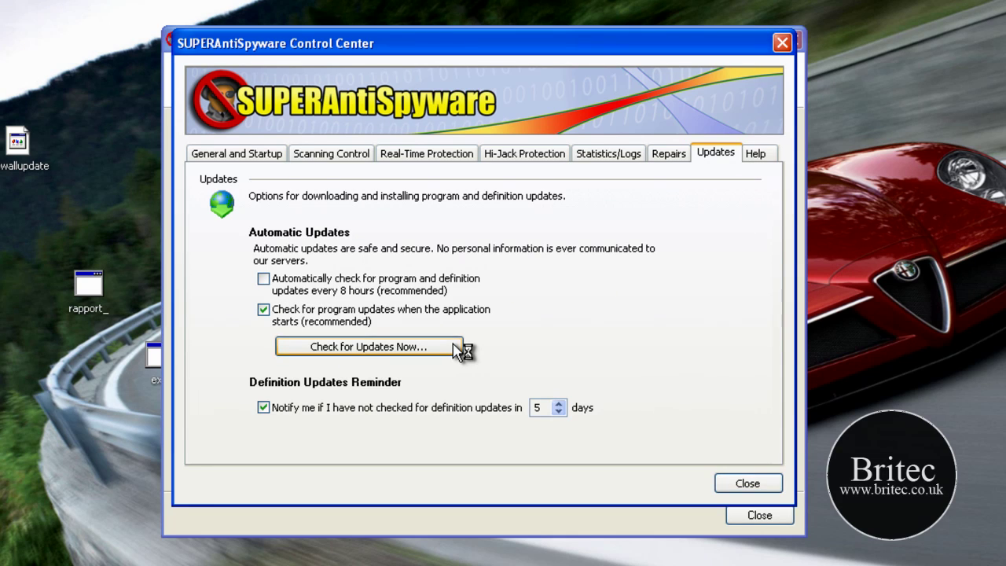
pyautogui.click(767, 482)
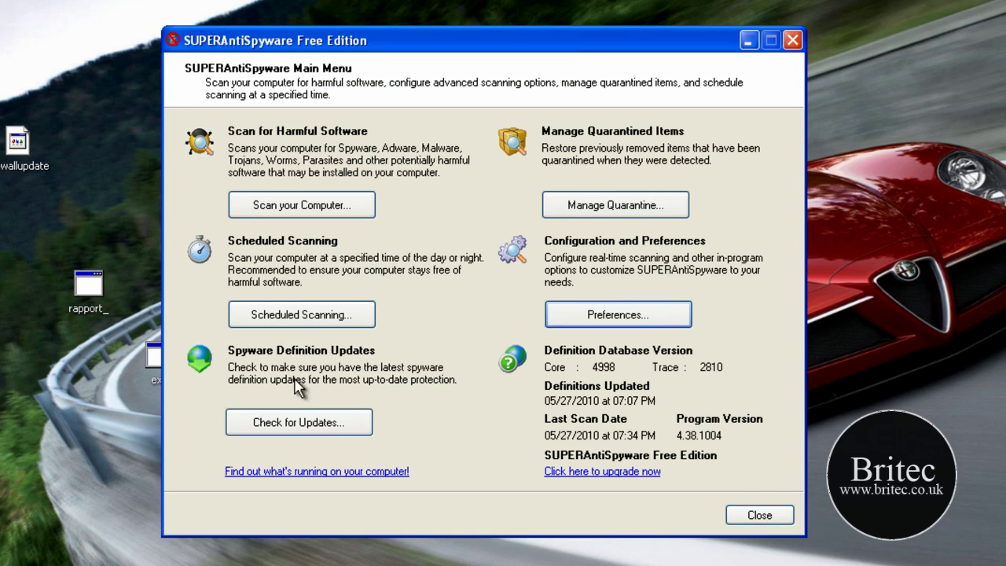
pyautogui.click(300, 422)
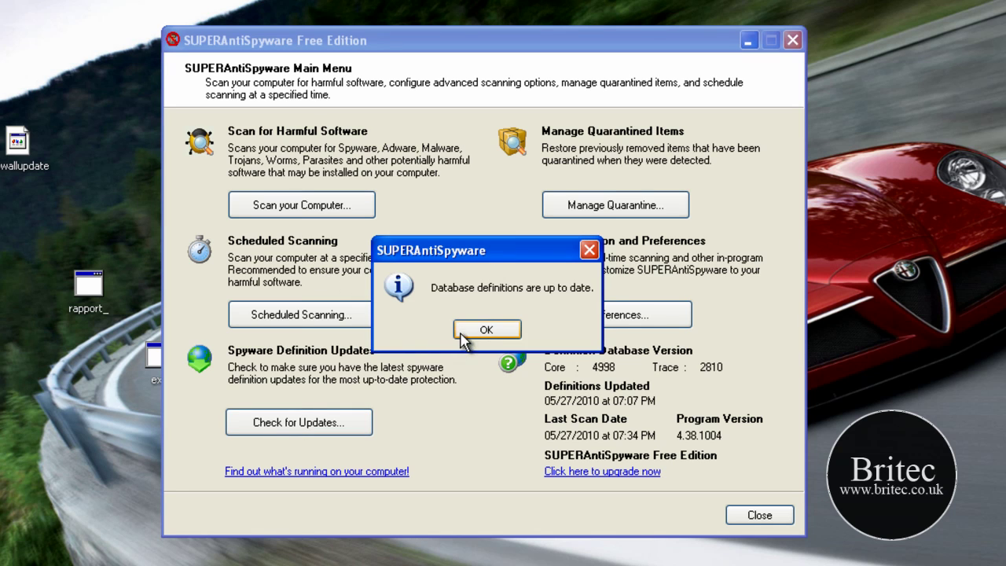
pyautogui.click(475, 330)
# - Look through the complete and custom scan options, and start a quick scan of the C: fixed drive
pyautogui.click(305, 214)
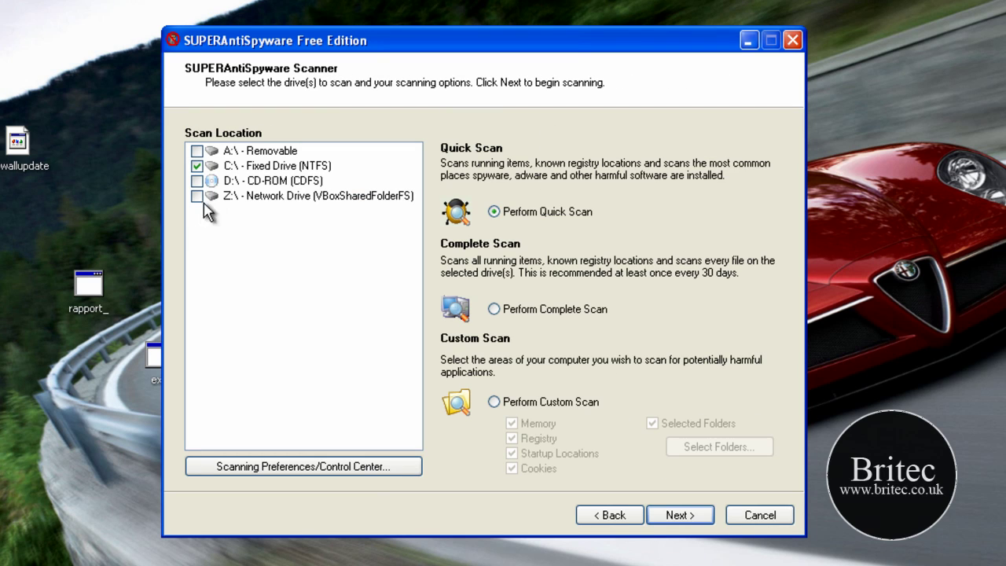
pyautogui.click(493, 308)
pyautogui.click(494, 402)
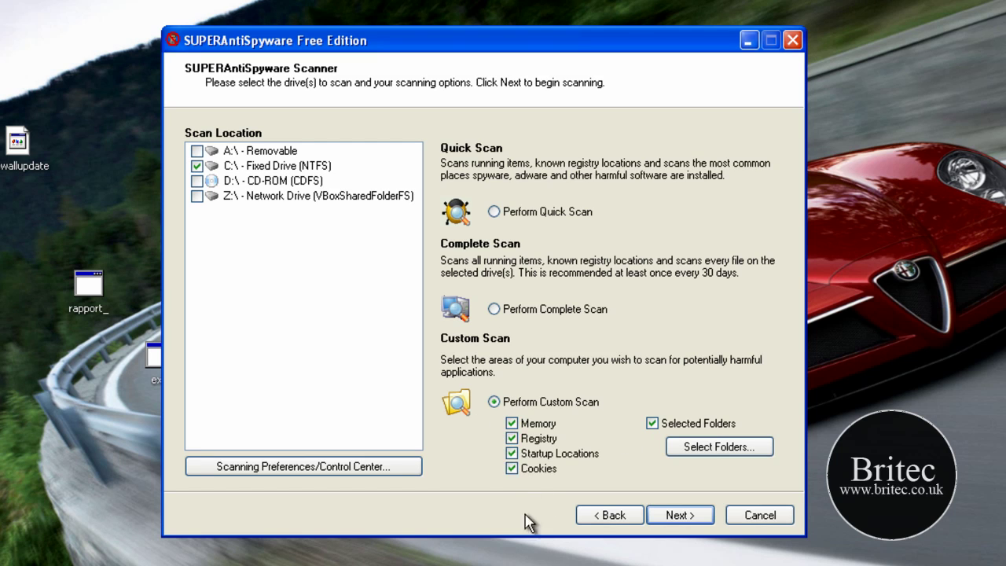
pyautogui.click(494, 211)
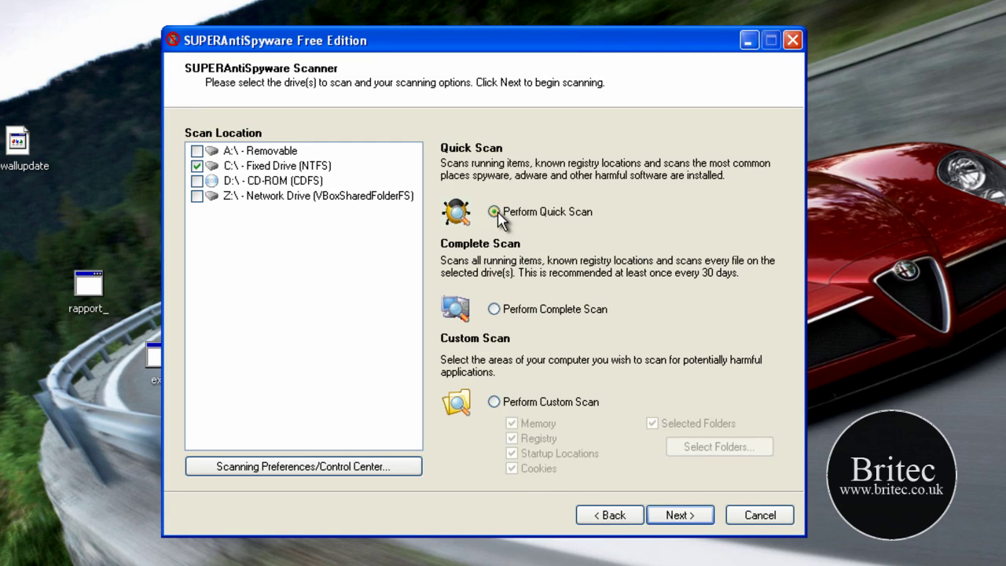
pyautogui.click(696, 516)
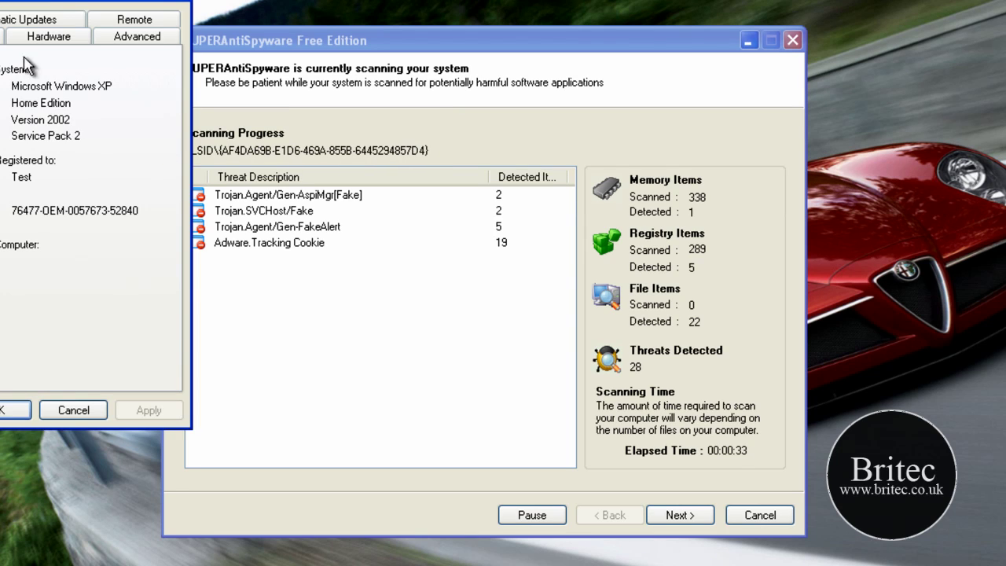
# - Open Device Manager from the hardware settings in System Properties
pyautogui.moveTo(47, 16); pyautogui.dragTo(442, 62)
pyautogui.click(452, 103)
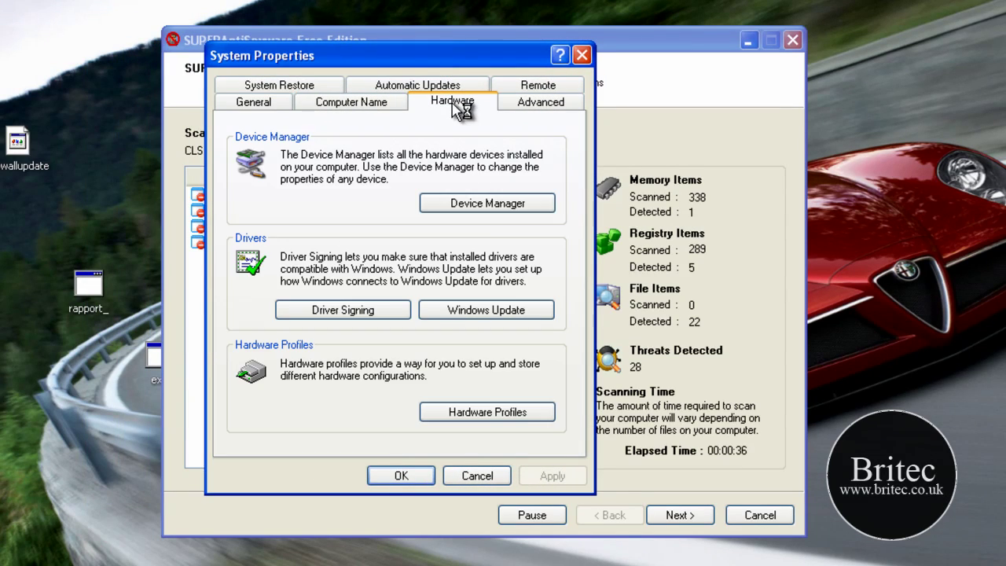
pyautogui.click(488, 203)
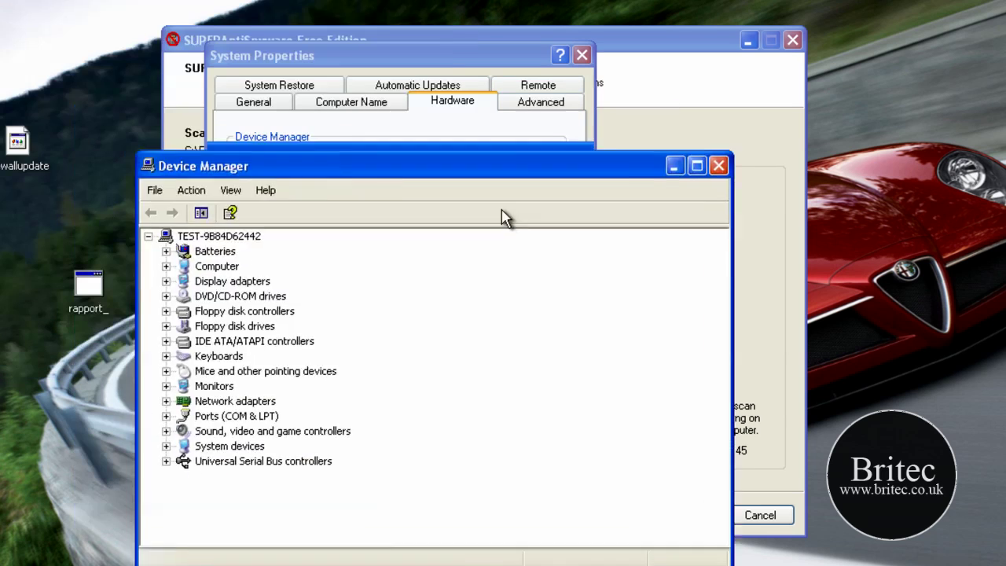
pyautogui.moveTo(449, 159)
pyautogui.mouseDown()
pyautogui.moveTo(455, 123)
pyautogui.moveTo(445, 106)
pyautogui.mouseUp()
# - Disable the AMD PCNET Family PCI Ethernet Adapter, and put away Device Manager and System Properties
pyautogui.click(172, 346)
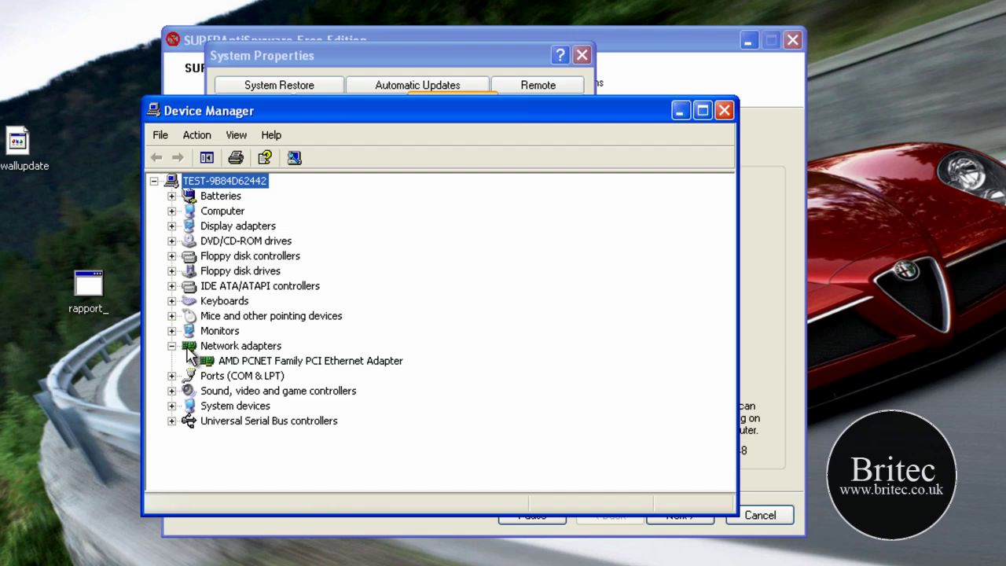
pyautogui.rightClick(242, 363)
pyautogui.click(261, 384)
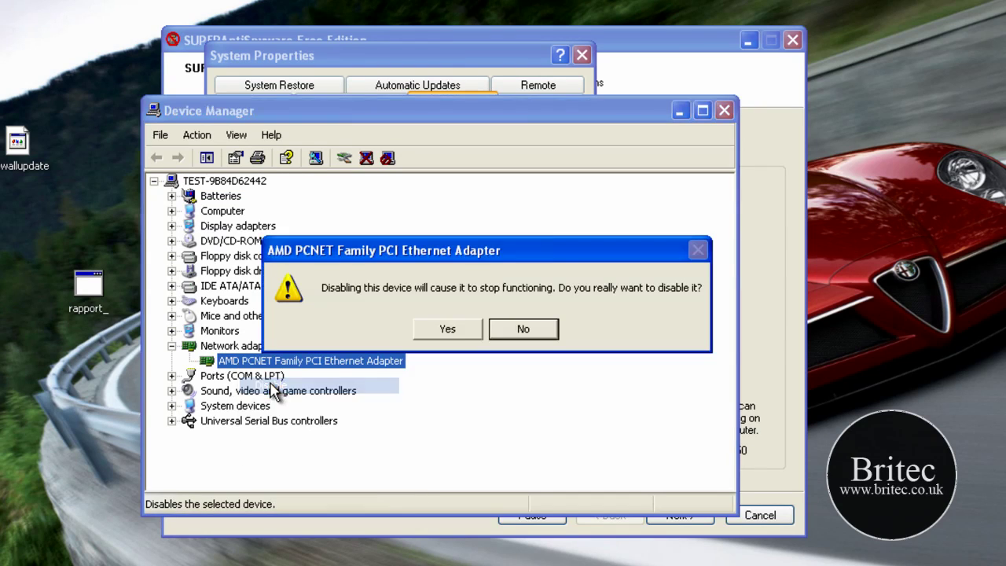
pyautogui.click(445, 324)
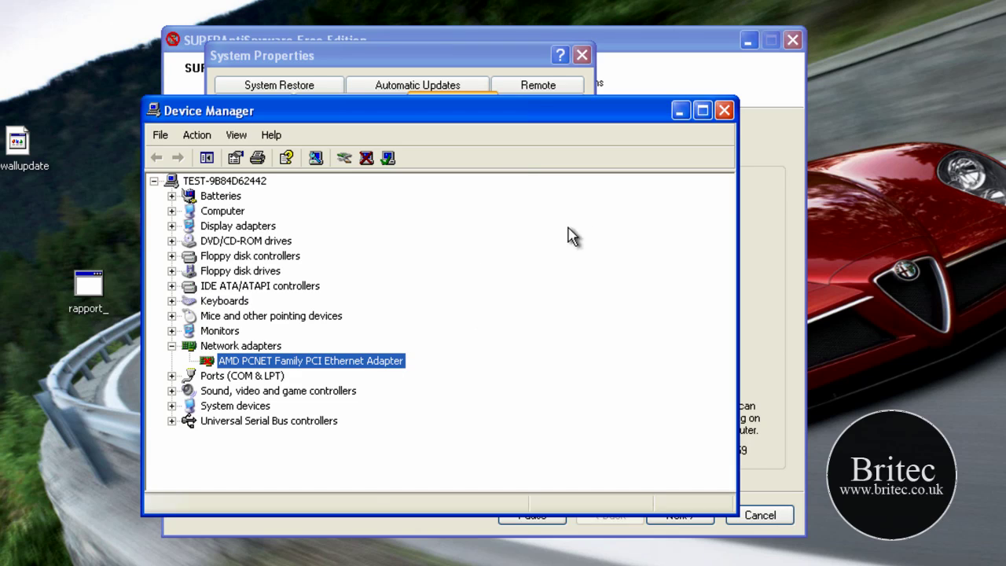
pyautogui.click(679, 110)
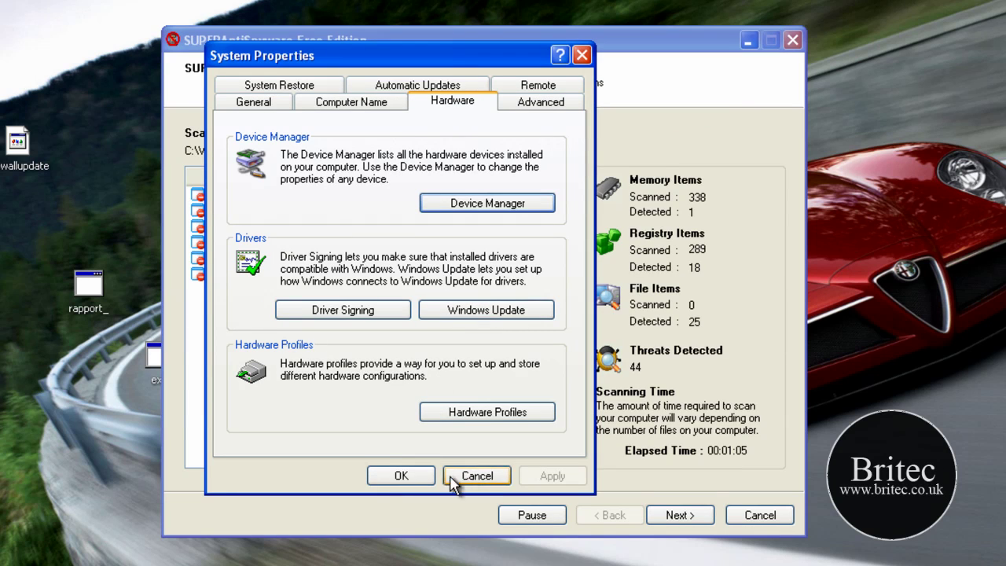
pyautogui.click(403, 476)
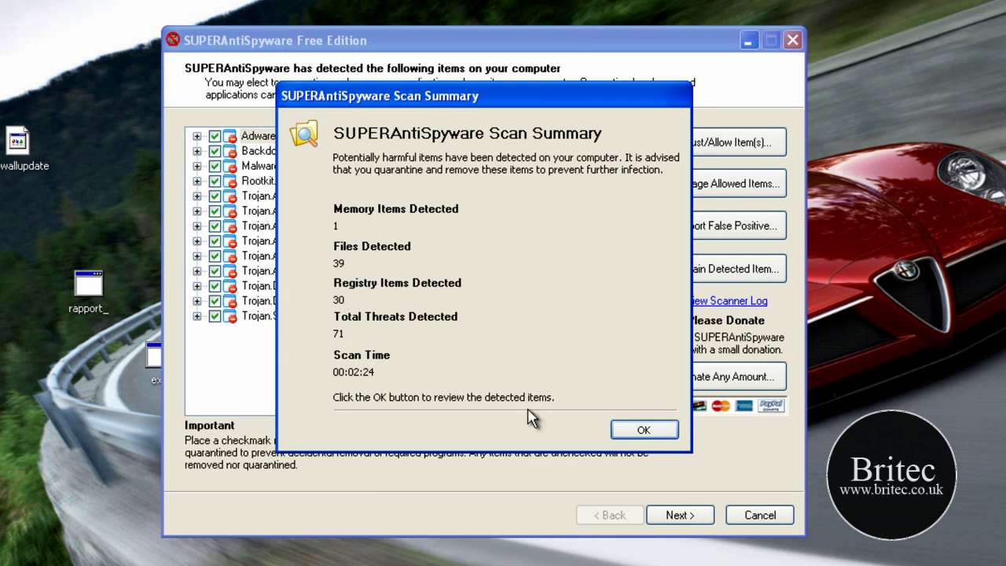
# - Acknowledge the scan summary and quarantine and remove all the detected threats
pyautogui.click(642, 431)
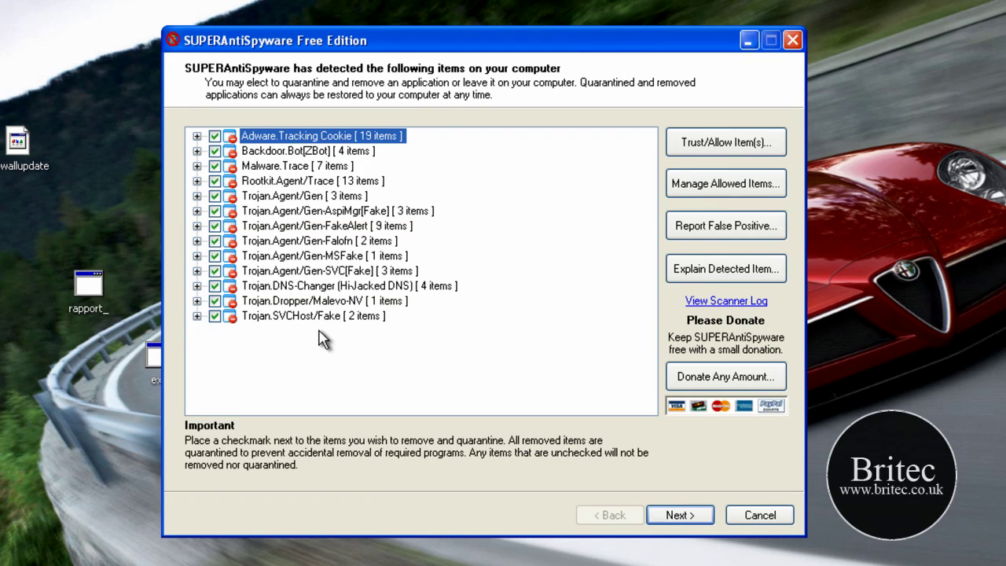
pyautogui.click(677, 515)
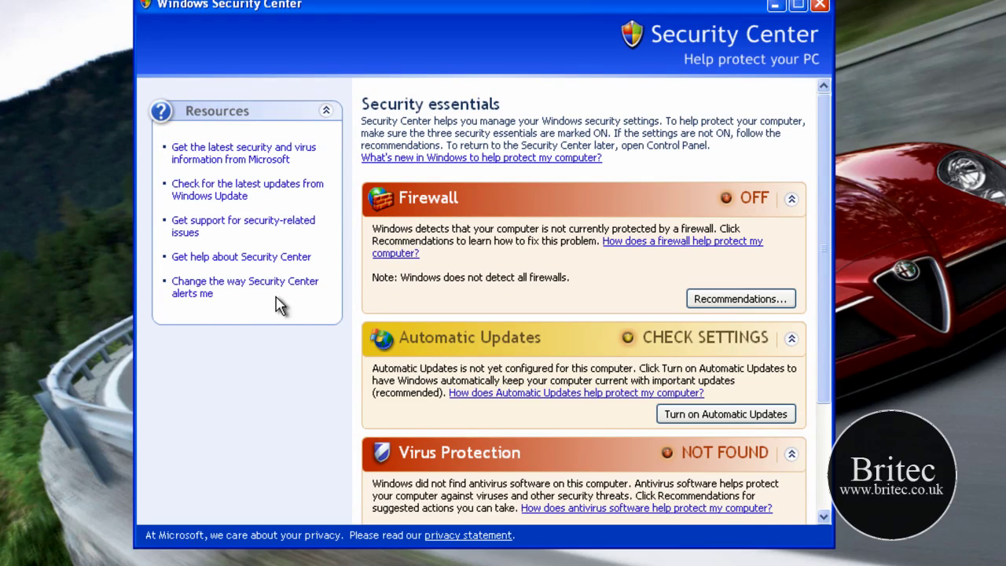
# - Review the Windows Security Center alert settings and close them without changes
pyautogui.click(236, 284)
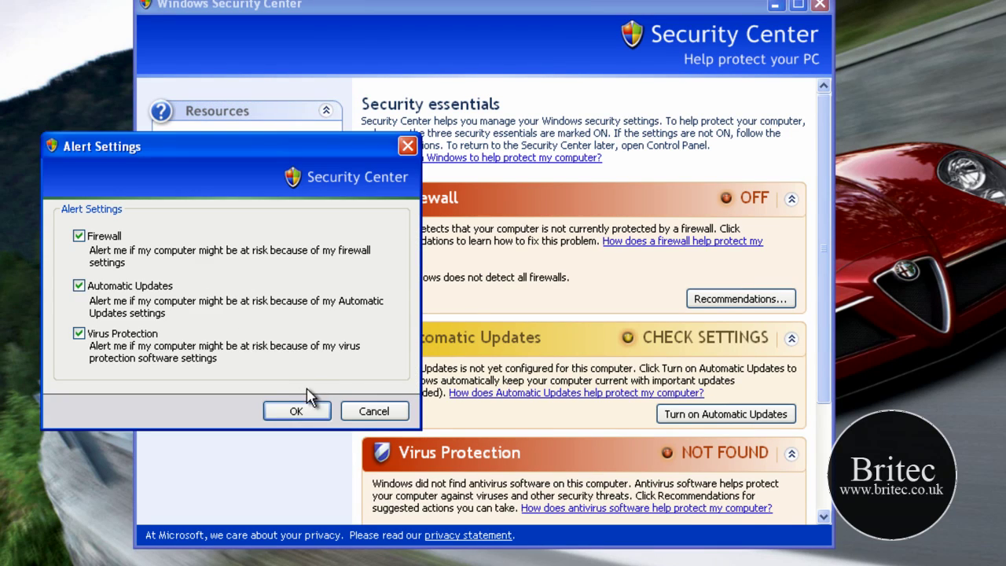
pyautogui.click(370, 412)
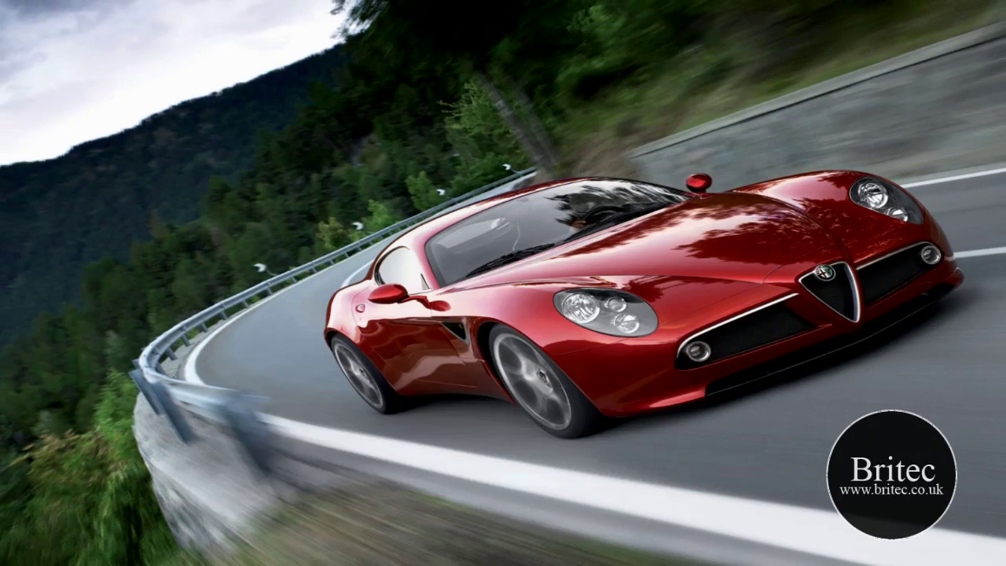
# - Open the Control Panel and reposition its window so that all categories are accessible
pyautogui.press('super')
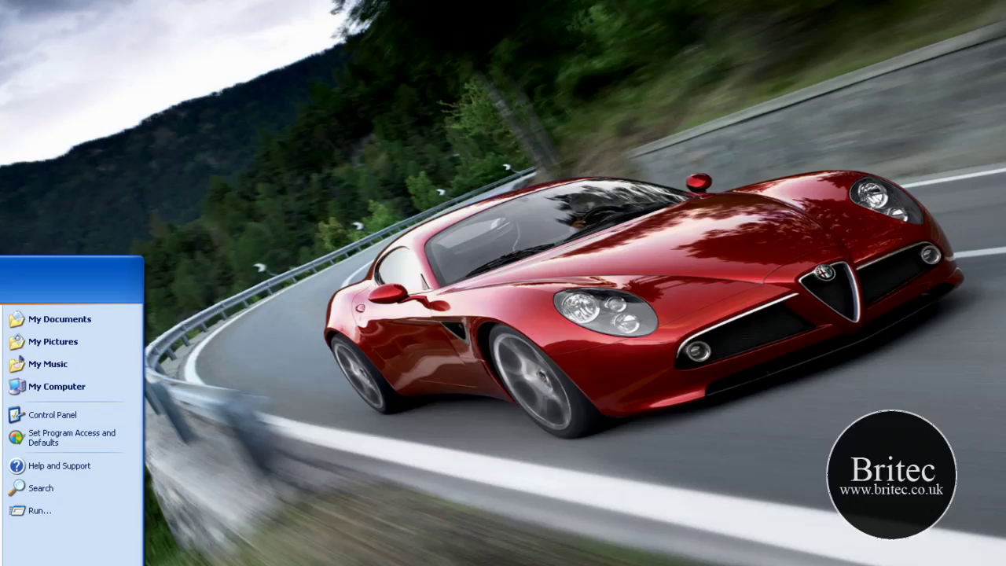
pyautogui.click(47, 412)
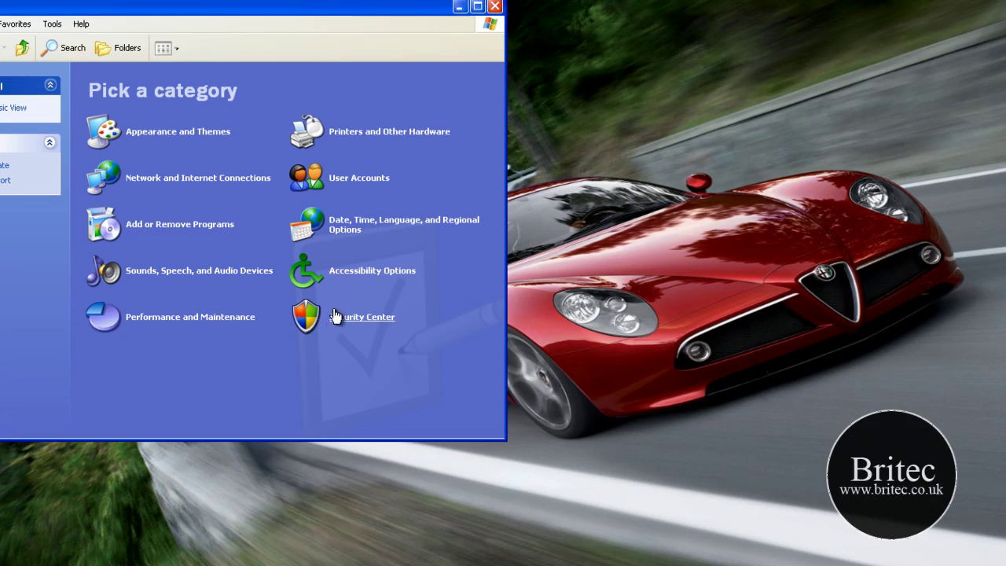
pyautogui.moveTo(114, 16); pyautogui.dragTo(345, 37)
pyautogui.click(235, 130)
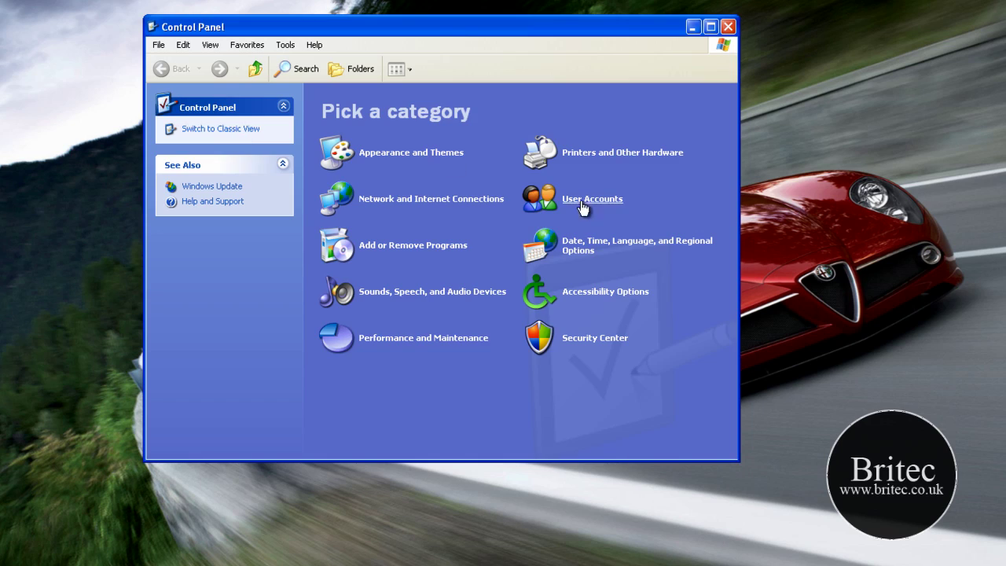
# - Open Windows Firewall from the Control Panel and set it to On (recommended)
pyautogui.doubleClick(664, 273)
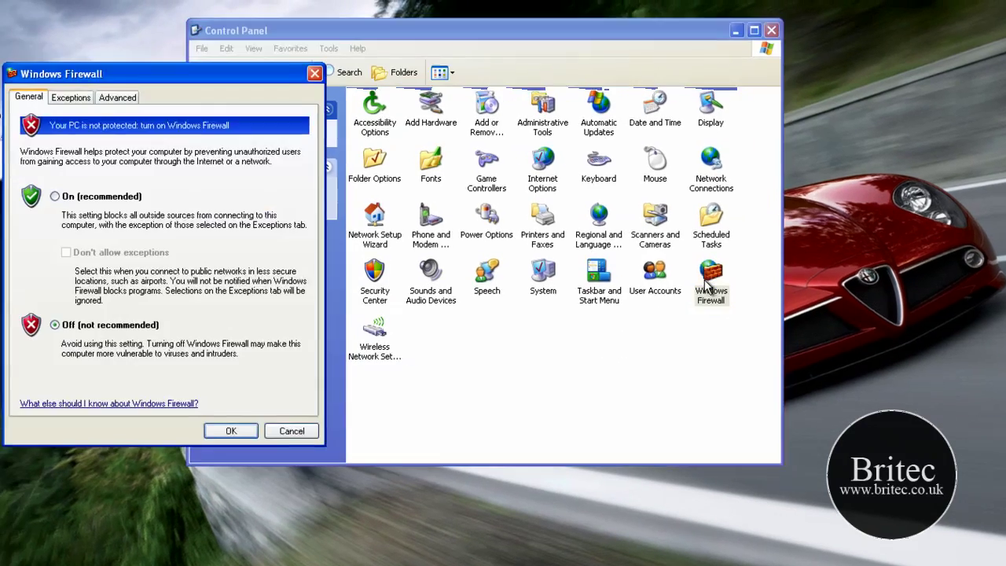
pyautogui.click(111, 201)
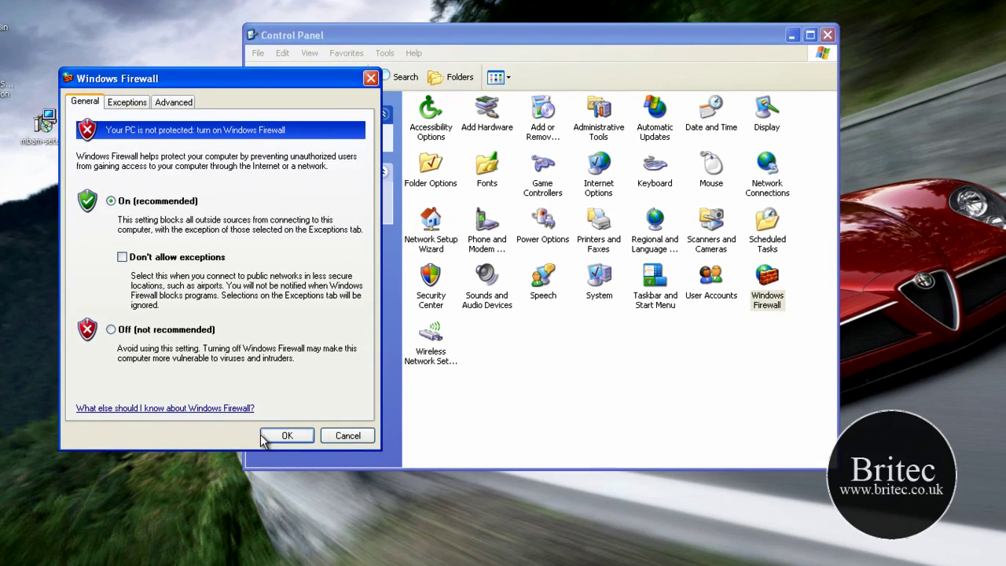
pyautogui.click(286, 436)
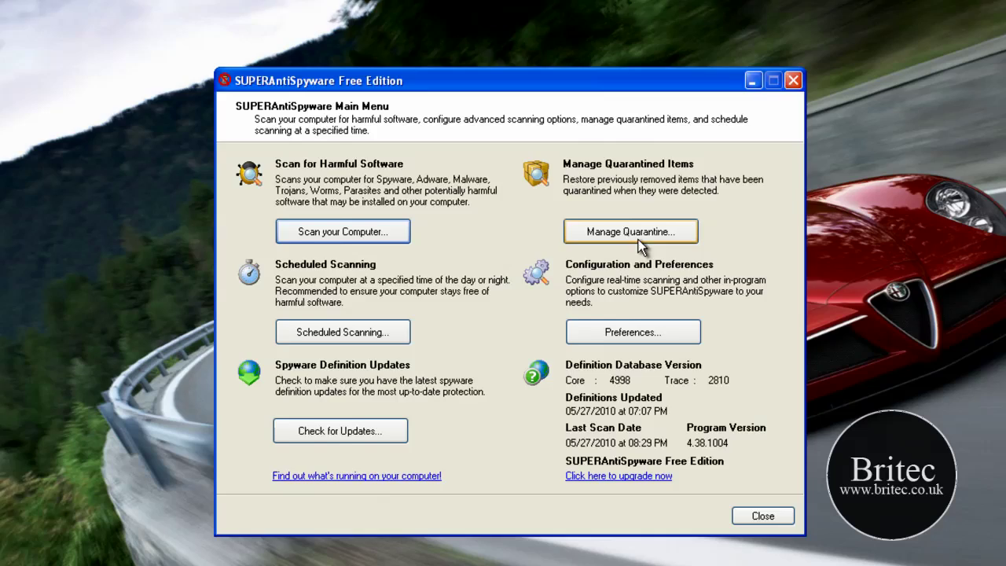
# - Permanently remove the 05-27-2010 - 20:32:46 quarantine from SUPERAntiSpyware's quarantined items and close the list
pyautogui.click(585, 252)
pyautogui.click(401, 231)
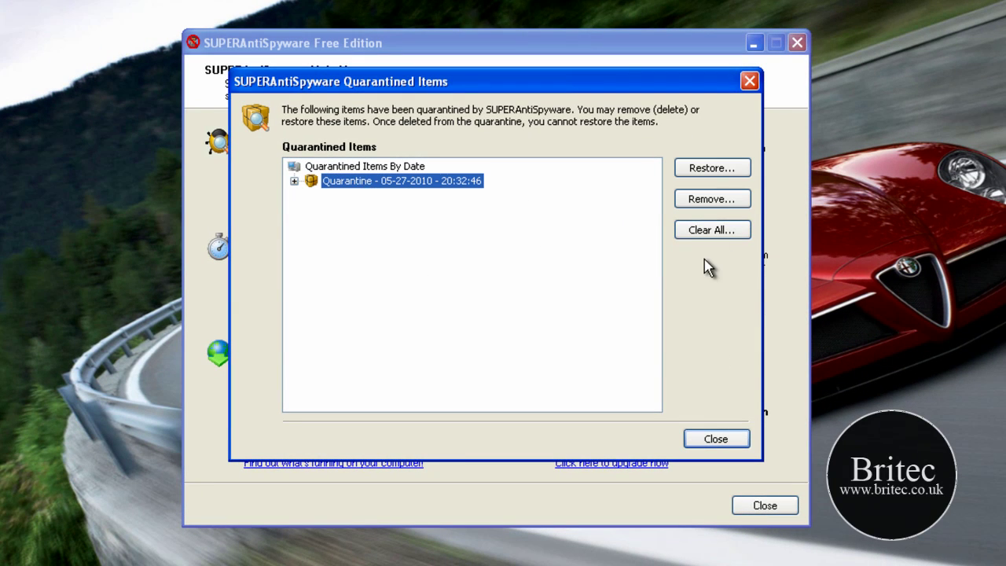
pyautogui.click(712, 199)
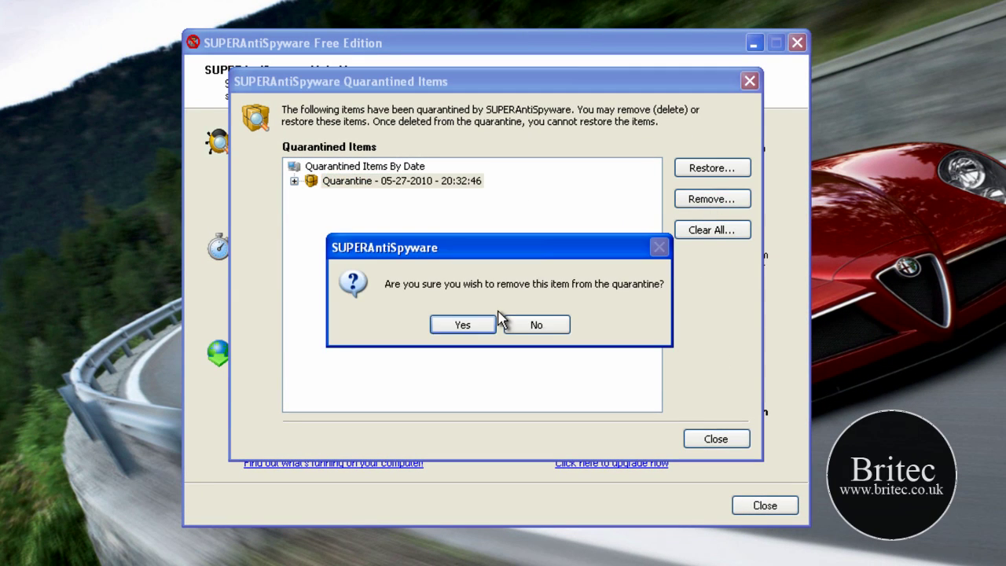
pyautogui.click(470, 327)
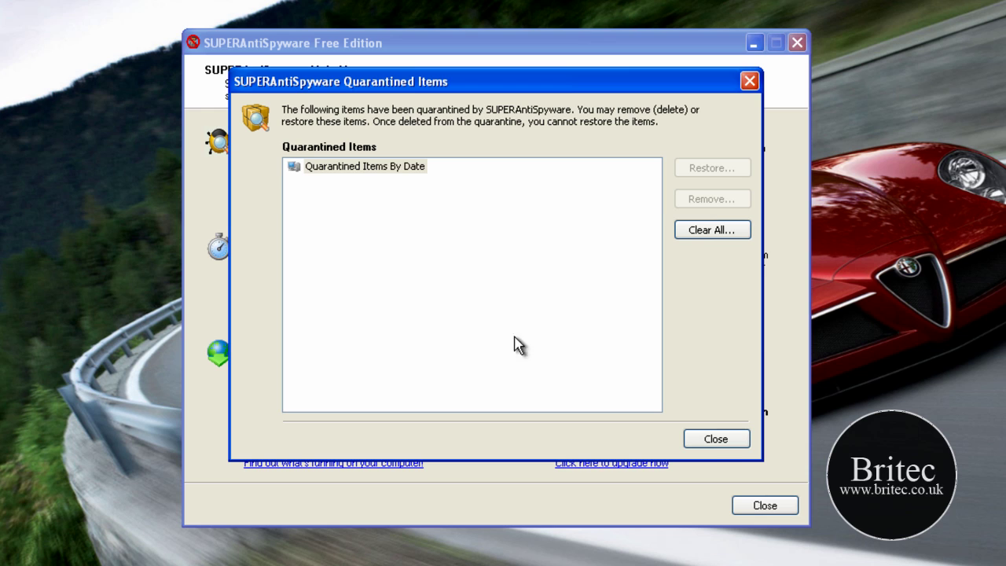
pyautogui.click(716, 440)
# - Start a complete scan of the C:\ fixed drive in SUPERAntiSpyware
pyautogui.click(320, 206)
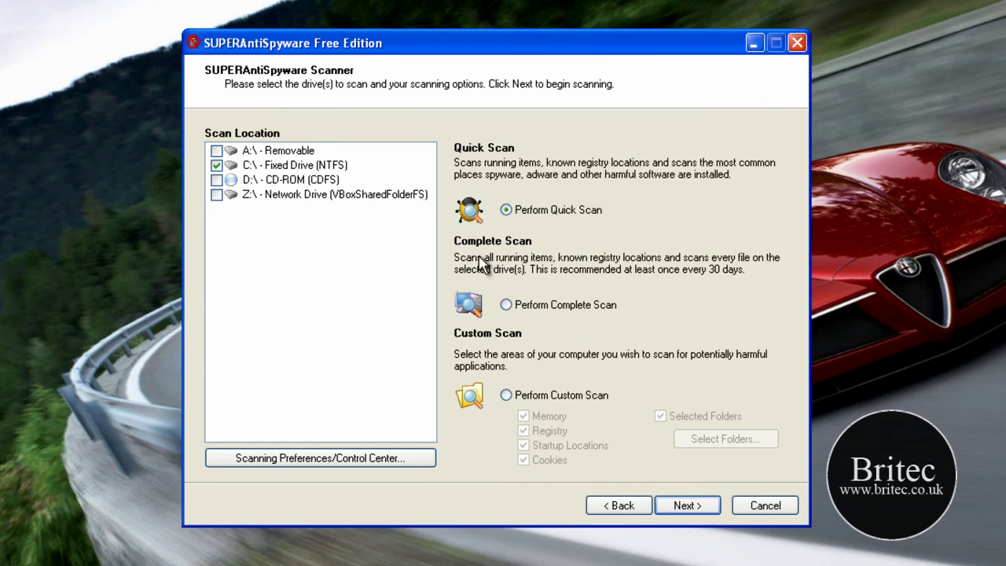
pyautogui.click(506, 305)
pyautogui.click(687, 506)
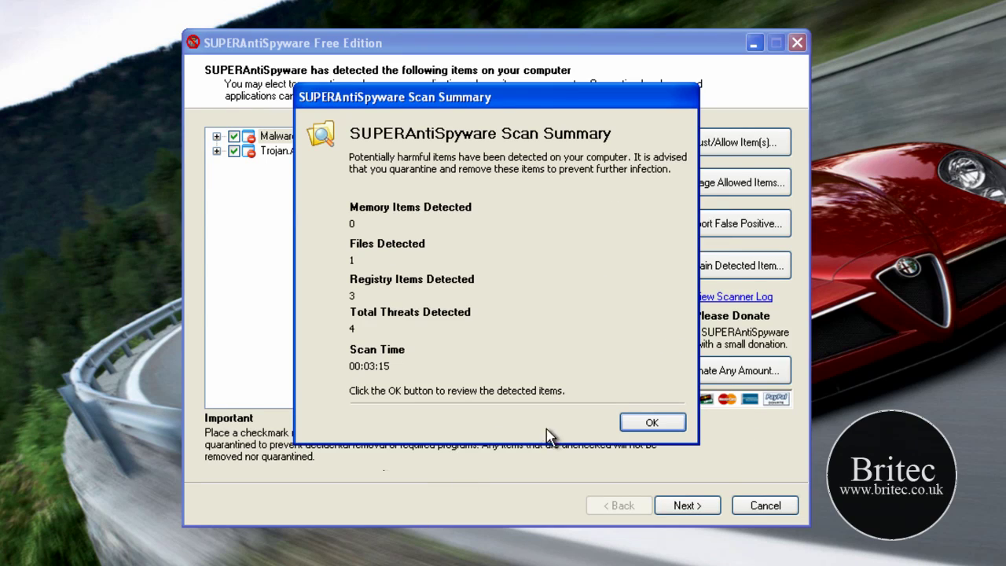
# - Acknowledge the scan summary, inspect the file under Trojan.Agent/Gen-SVC[Fake], and quarantine and remove all checked detections
pyautogui.click(649, 423)
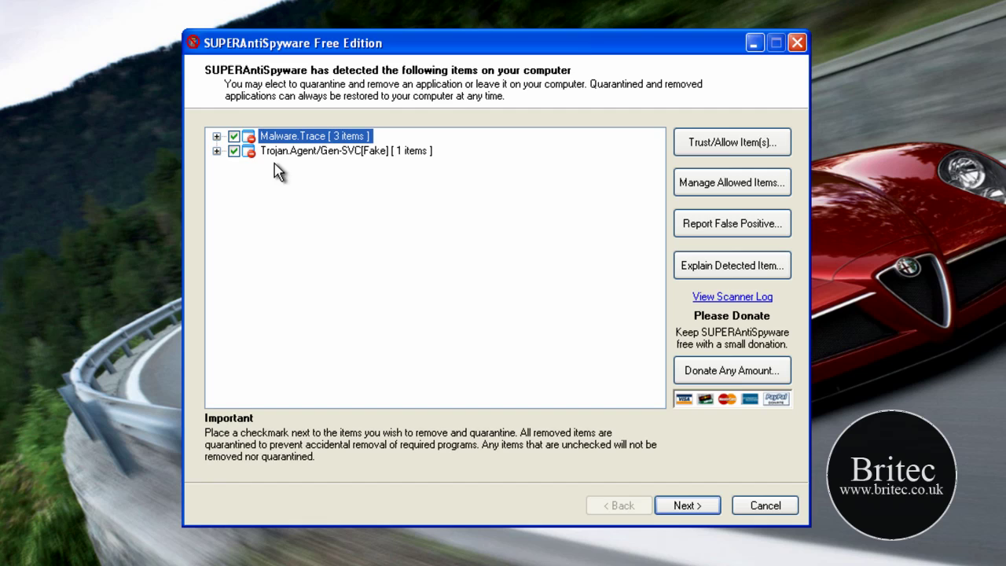
pyautogui.click(217, 151)
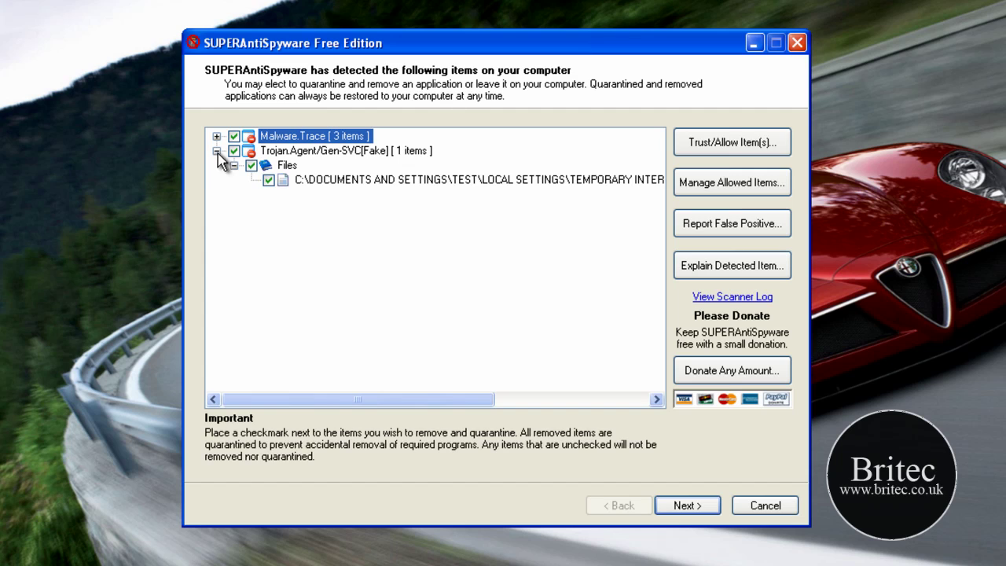
pyautogui.click(217, 151)
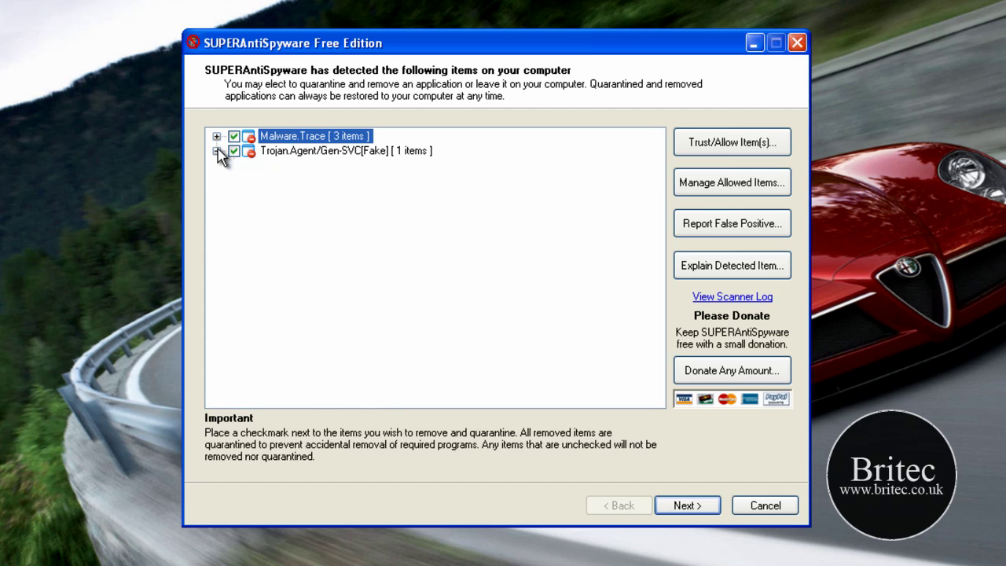
pyautogui.click(685, 507)
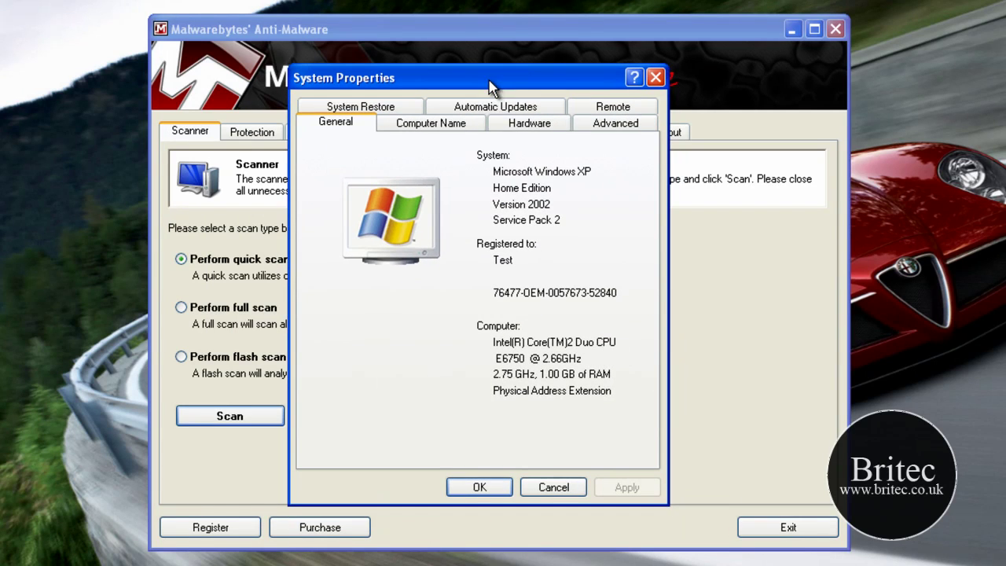
# - Enable the AMD PCNET Family PCI Ethernet Adapter in Device Manager, and close Device Manager and System Properties
pyautogui.click(525, 124)
pyautogui.click(554, 225)
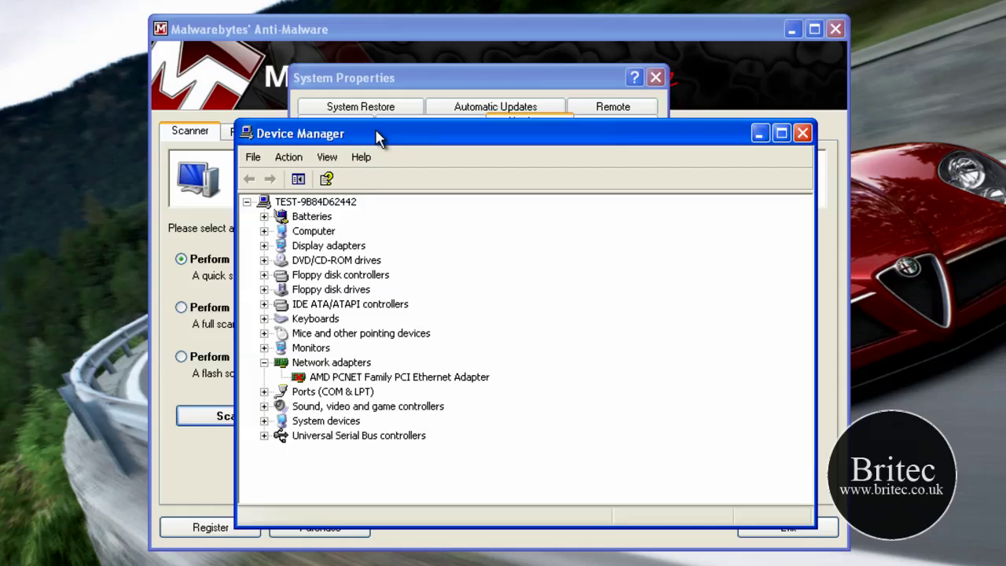
pyautogui.rightClick(345, 371)
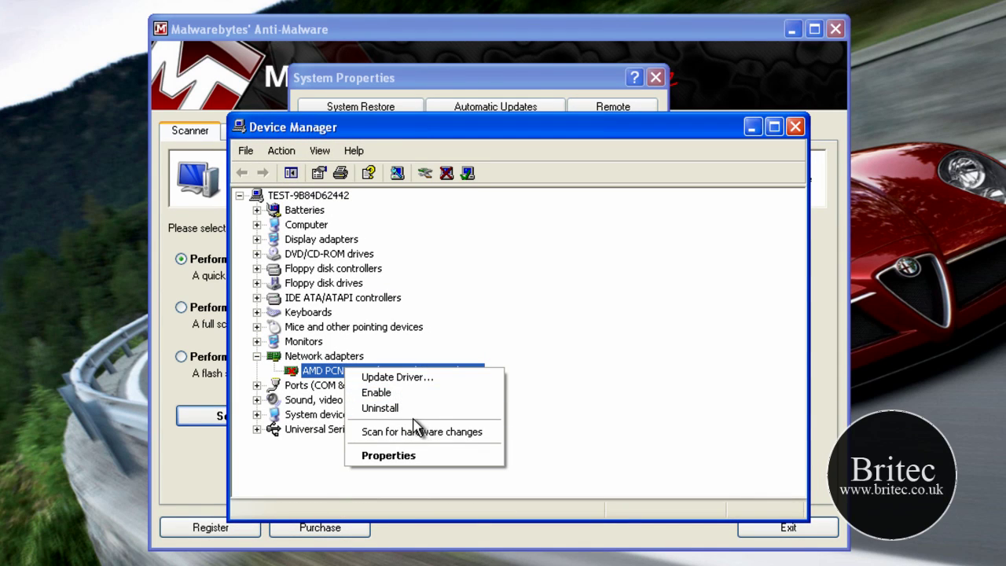
pyautogui.click(411, 393)
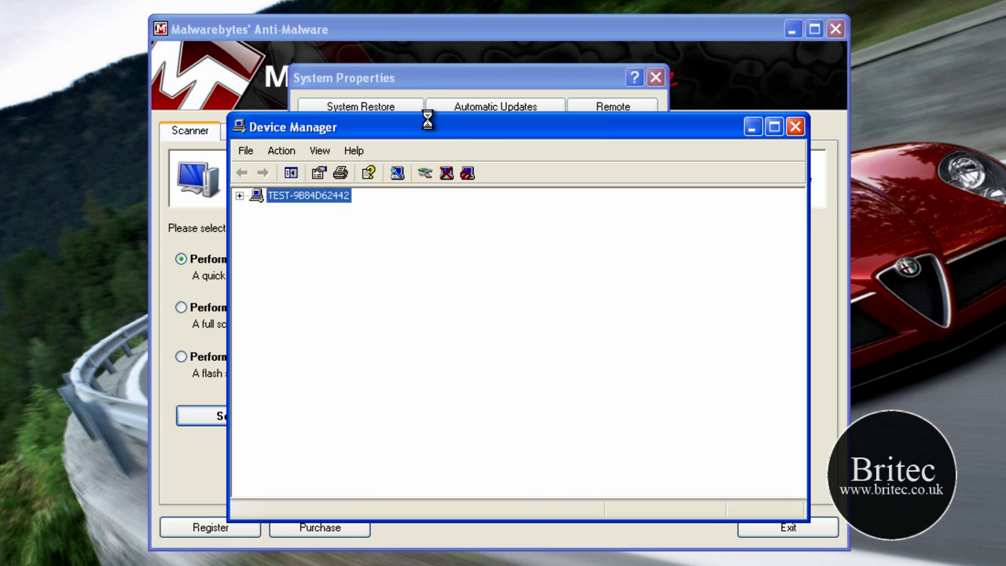
pyautogui.click(795, 127)
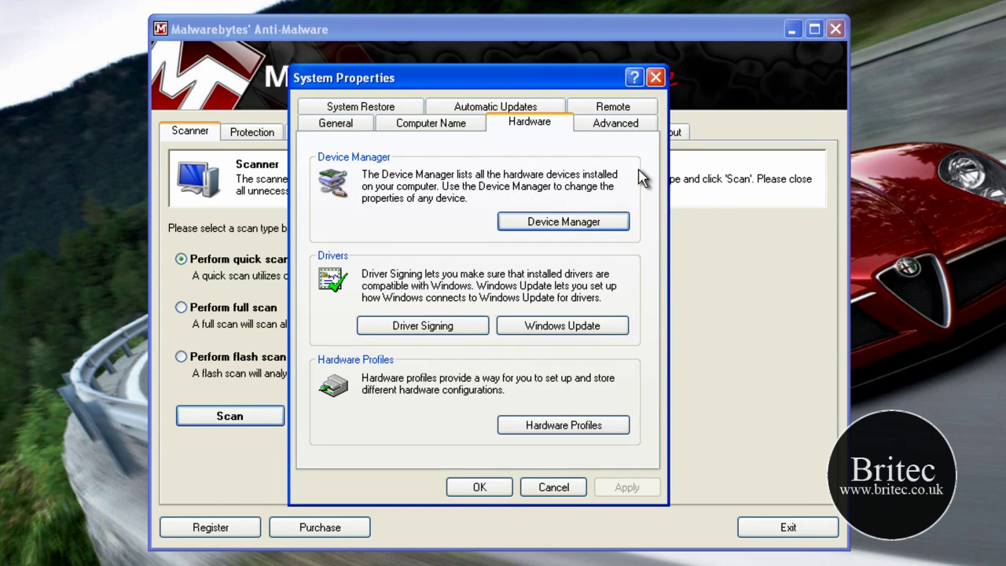
pyautogui.click(492, 485)
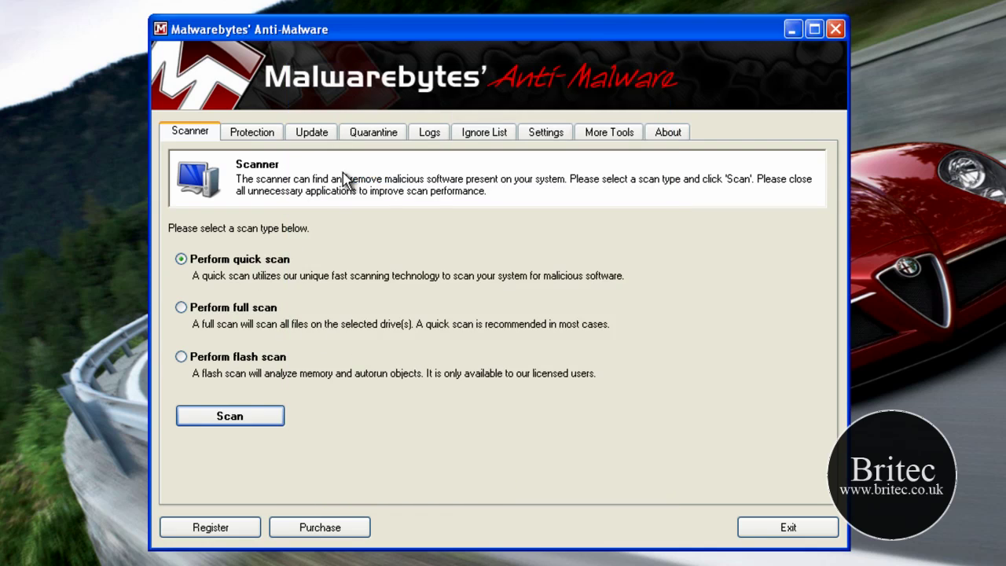
# - Check for Malwarebytes' Anti-Malware updates and download the latest database
pyautogui.click(295, 134)
pyautogui.click(228, 318)
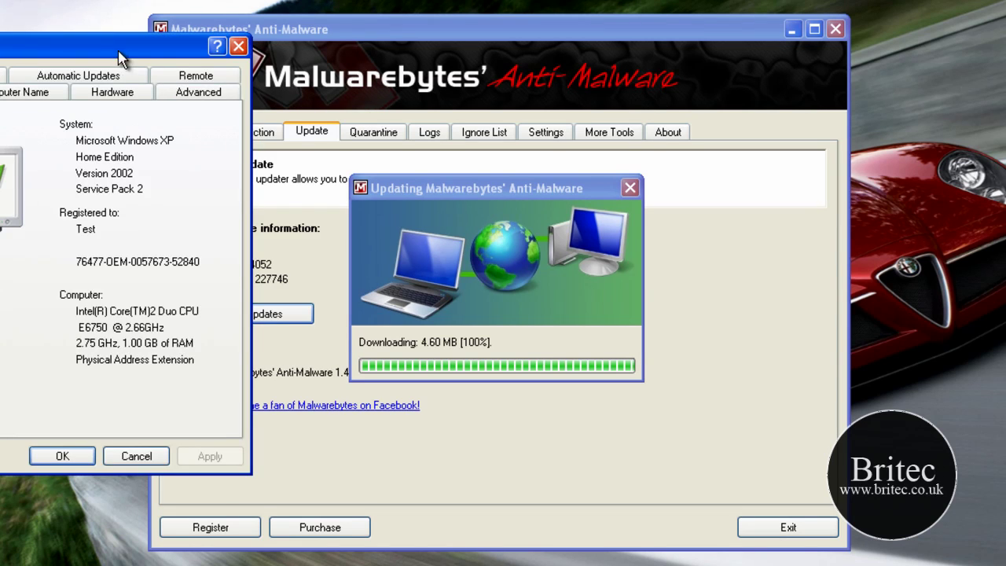
# - Disable the AMD PCNET Family PCI Ethernet Adapter again through System Properties, and close both hardware windows
pyautogui.moveTo(124, 57); pyautogui.dragTo(521, 63)
pyautogui.click(515, 97)
pyautogui.click(525, 195)
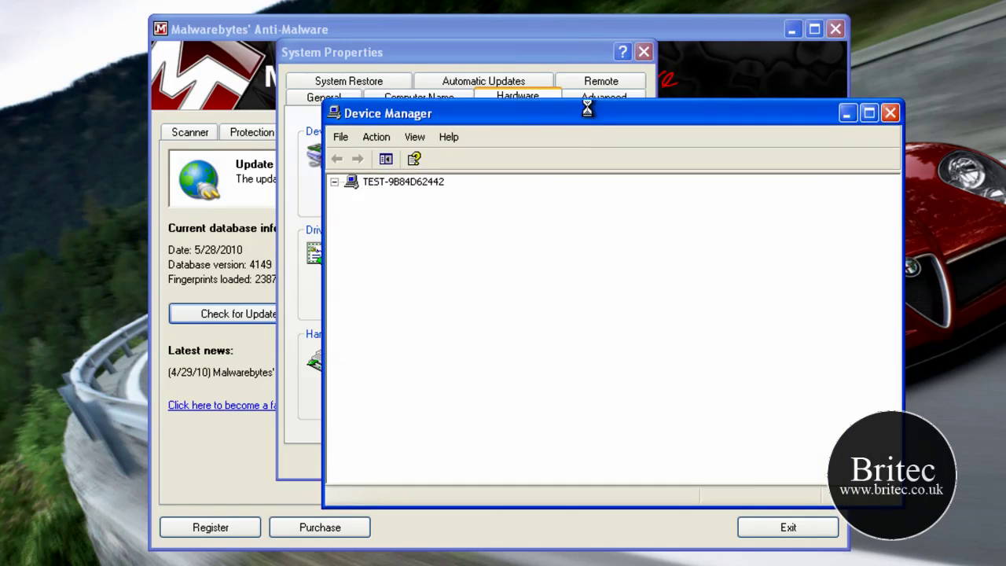
pyautogui.moveTo(588, 103); pyautogui.dragTo(519, 107)
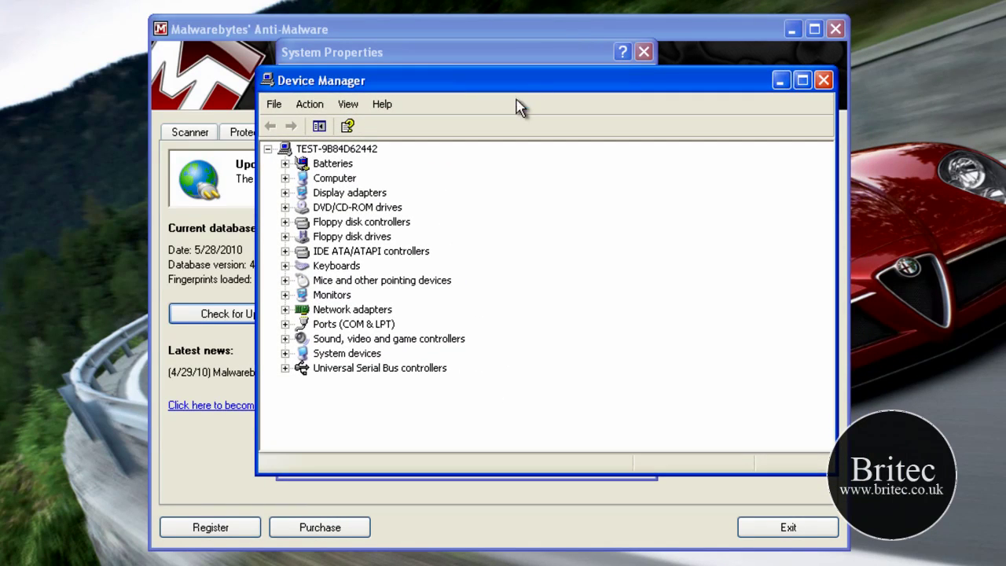
pyautogui.click(285, 309)
pyautogui.rightClick(370, 325)
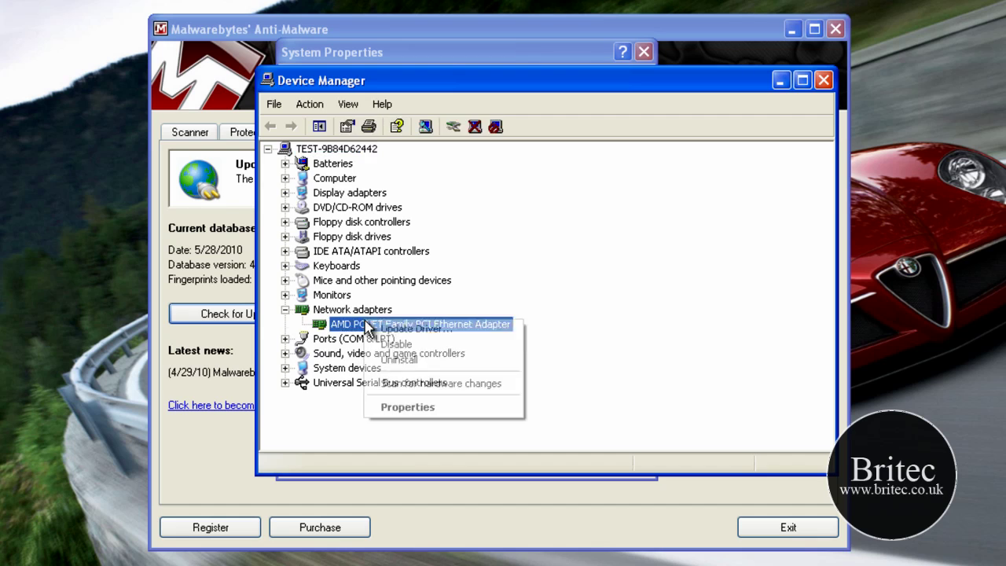
pyautogui.click(410, 346)
pyautogui.click(479, 348)
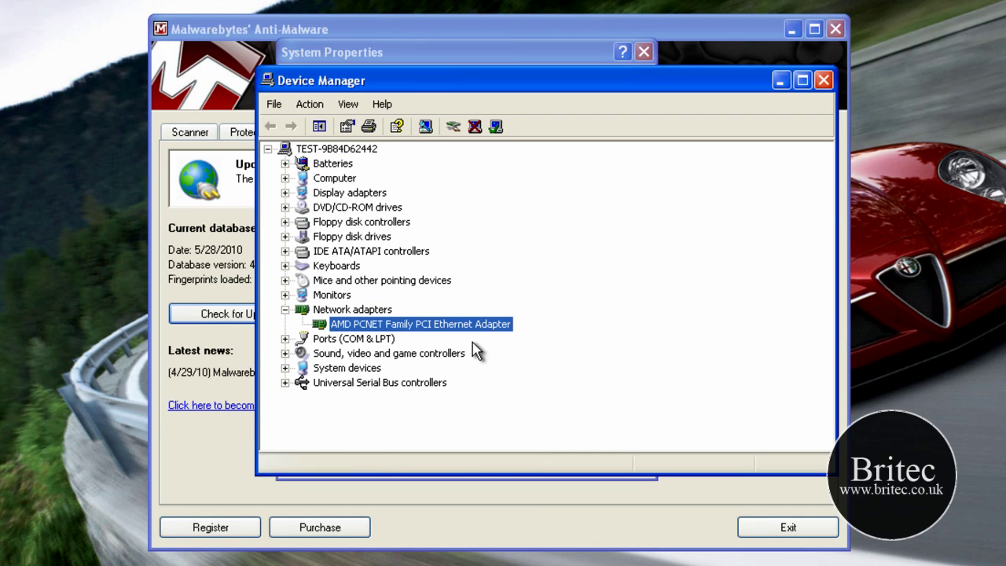
pyautogui.click(823, 79)
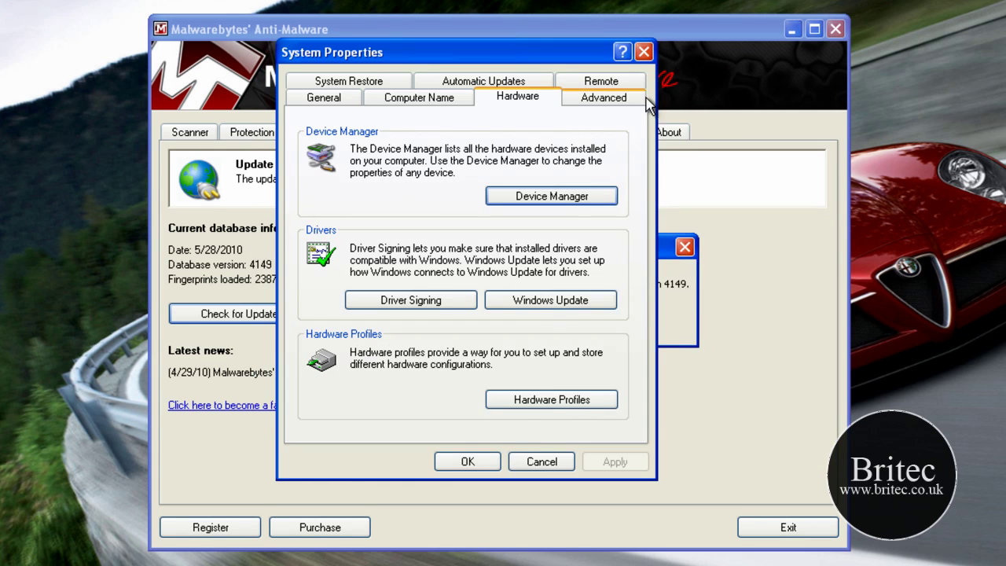
pyautogui.click(479, 468)
# - Acknowledge the database update and start a quick scan in Malwarebytes' Anti-Malware
pyautogui.click(503, 326)
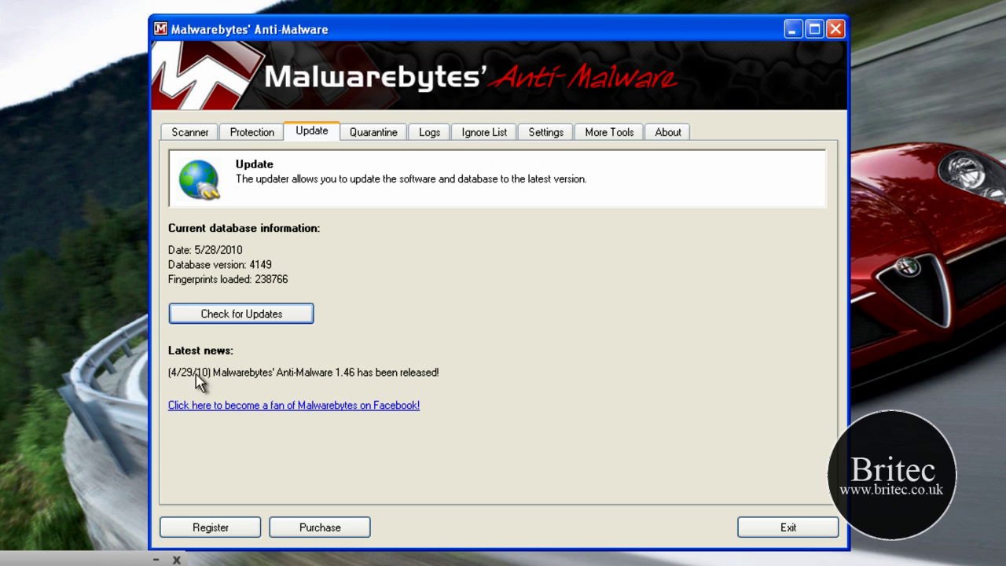
pyautogui.click(261, 135)
pyautogui.click(205, 136)
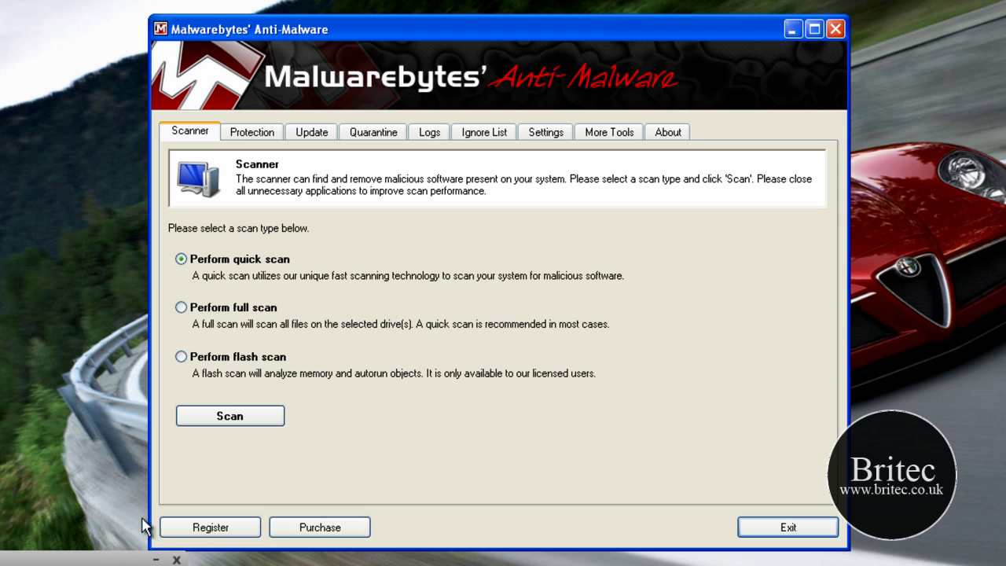
pyautogui.click(231, 417)
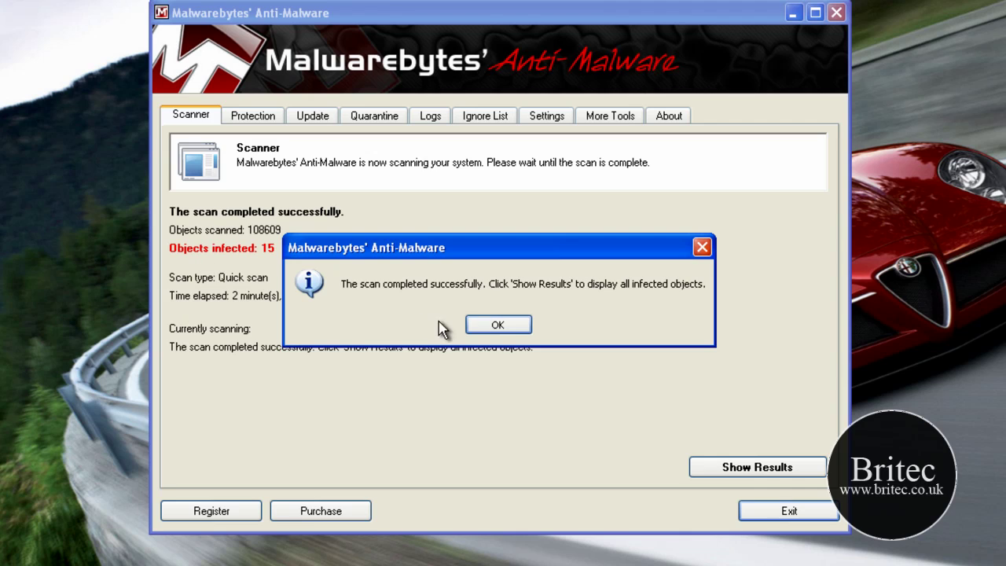
# - Acknowledge the completed scan, show the list of infected objects, and remove all the selected ones
pyautogui.click(492, 324)
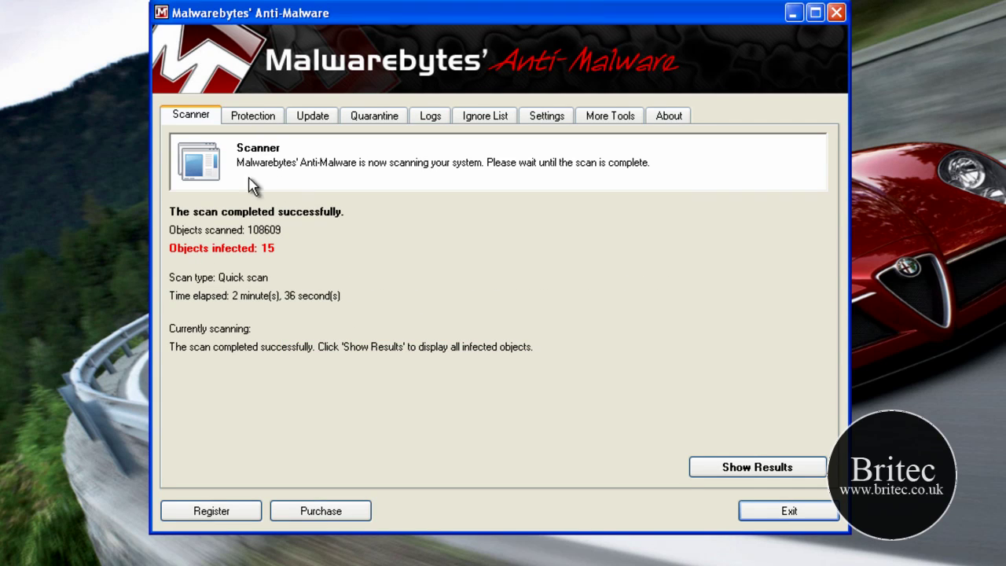
pyautogui.click(698, 466)
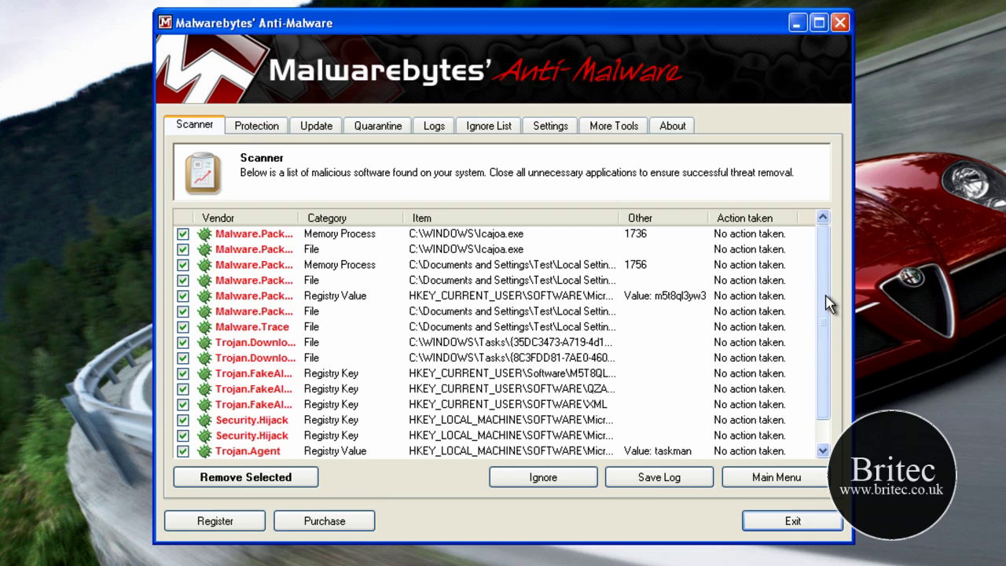
pyautogui.moveTo(826, 298); pyautogui.dragTo(828, 346)
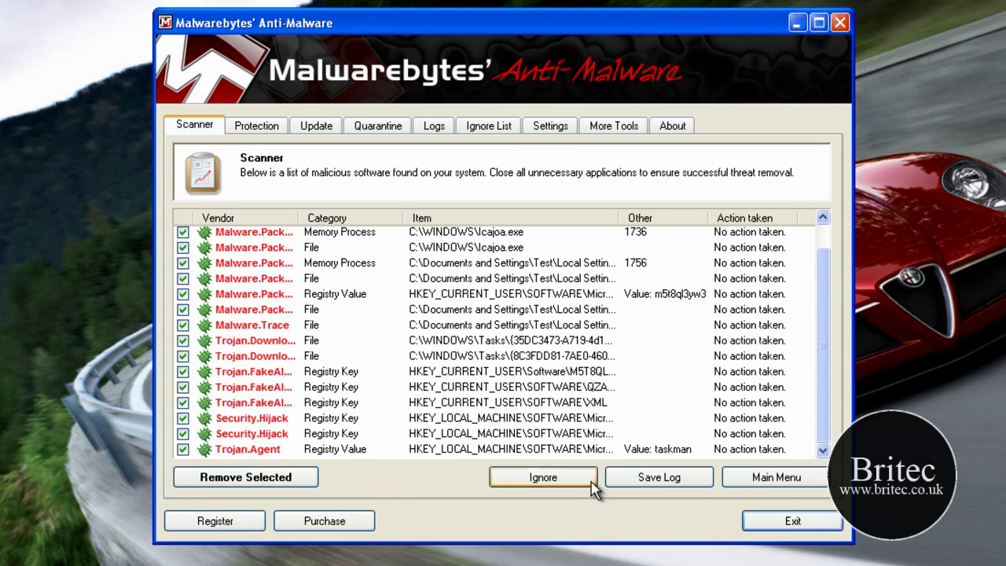
pyautogui.click(264, 478)
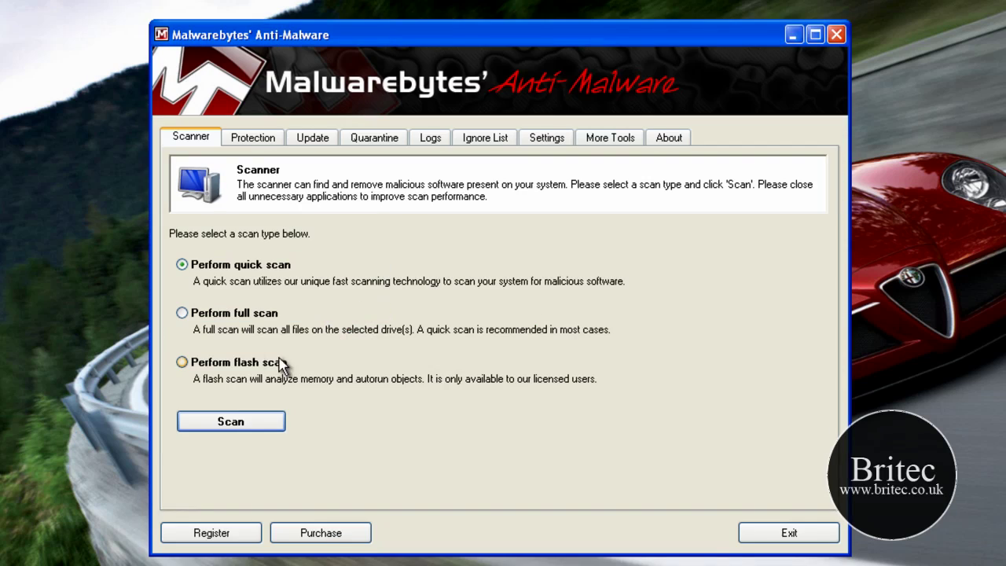
# - Start a full scan of drive C:\ in Malwarebytes' Anti-Malware
pyautogui.click(209, 312)
pyautogui.click(247, 423)
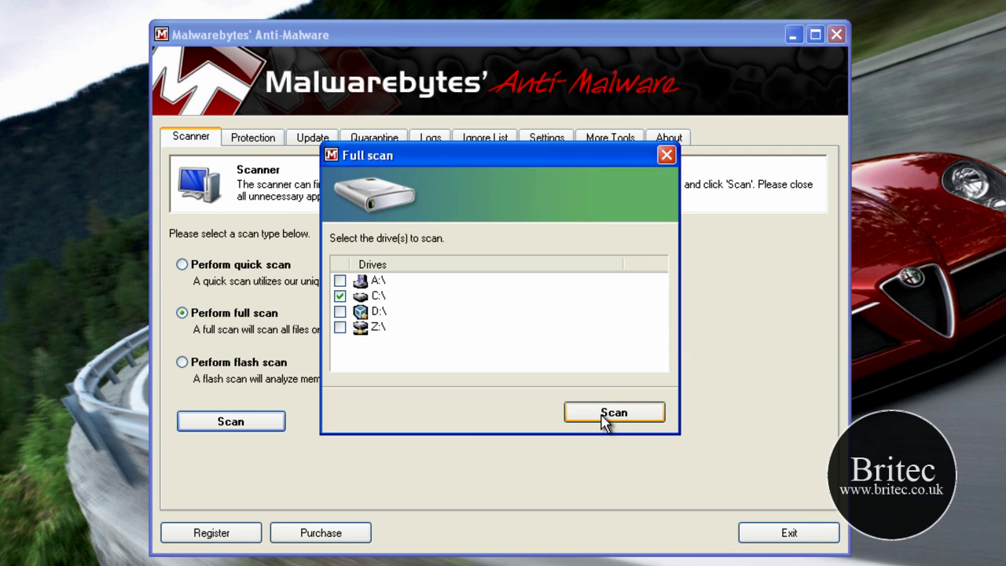
pyautogui.click(613, 413)
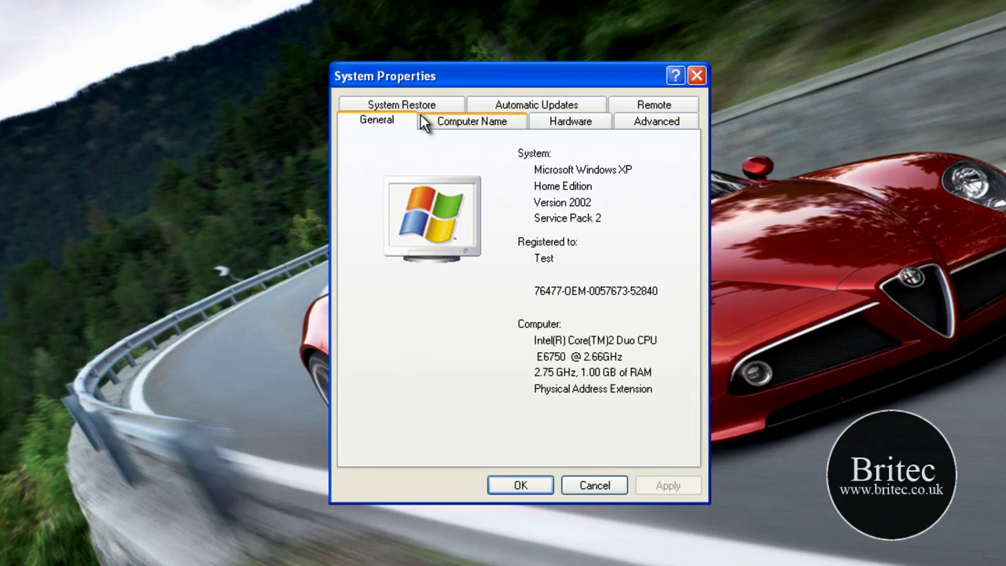
# - Turn off System Restore in System Properties, then apply and confirm the change
pyautogui.click(415, 107)
pyautogui.click(356, 190)
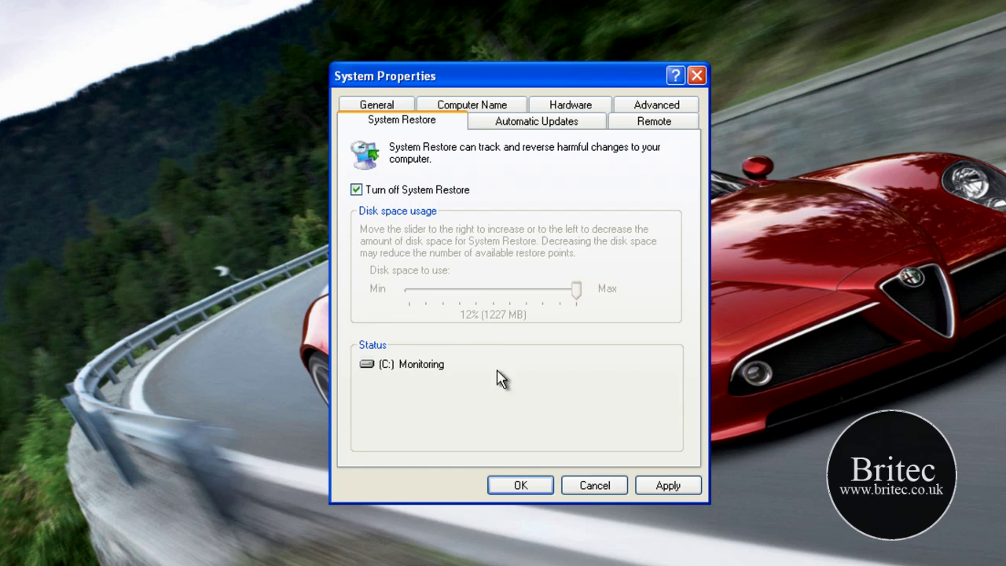
pyautogui.click(656, 487)
pyautogui.click(467, 338)
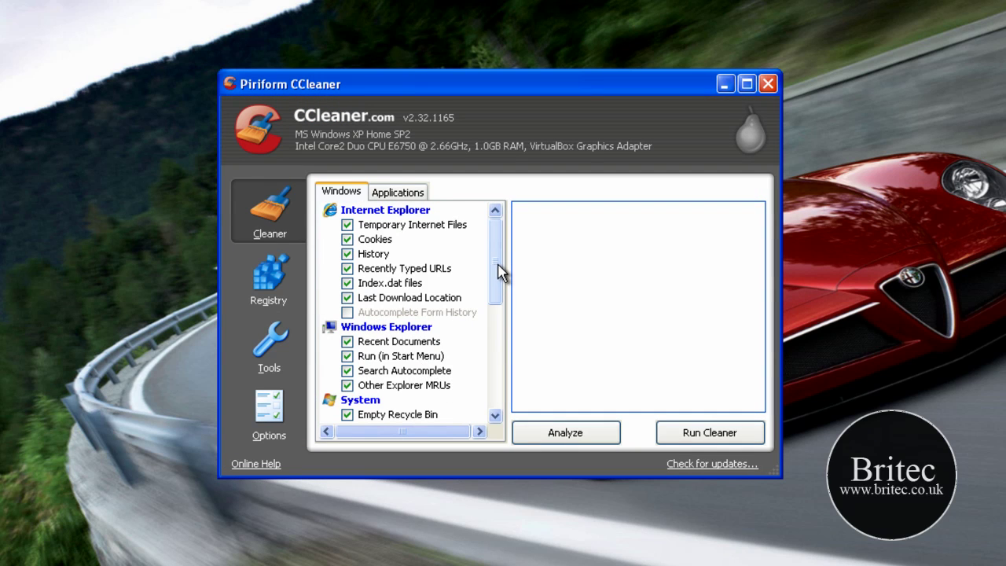
# - Include DNS Cache, Start Menu Shortcuts, Old Prefetch data, Menu Order Cache and Tray Notifications Cache in the Windows cleaning, acknowledging the warnings
pyautogui.moveTo(500, 272); pyautogui.dragTo(503, 365)
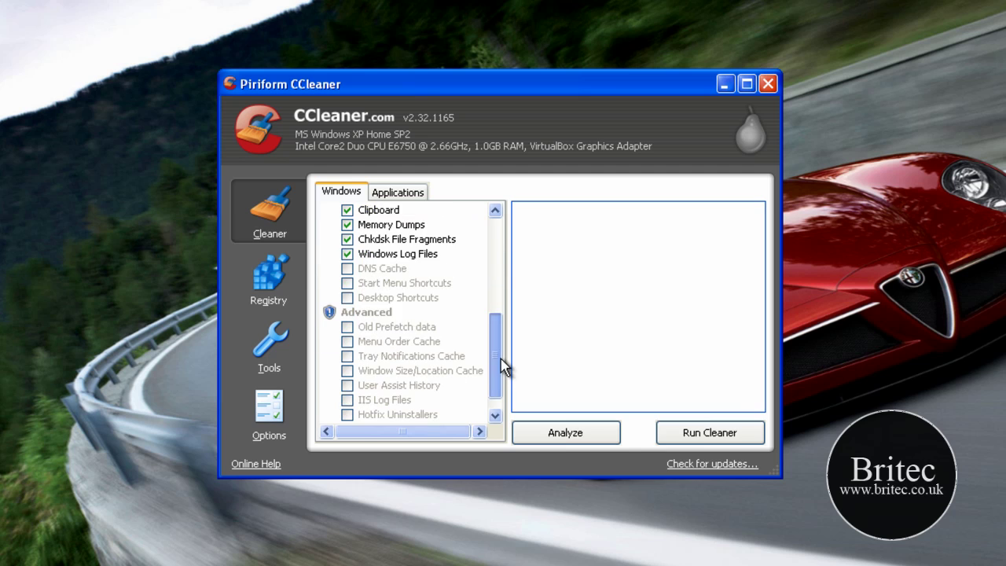
pyautogui.click(347, 269)
pyautogui.click(347, 283)
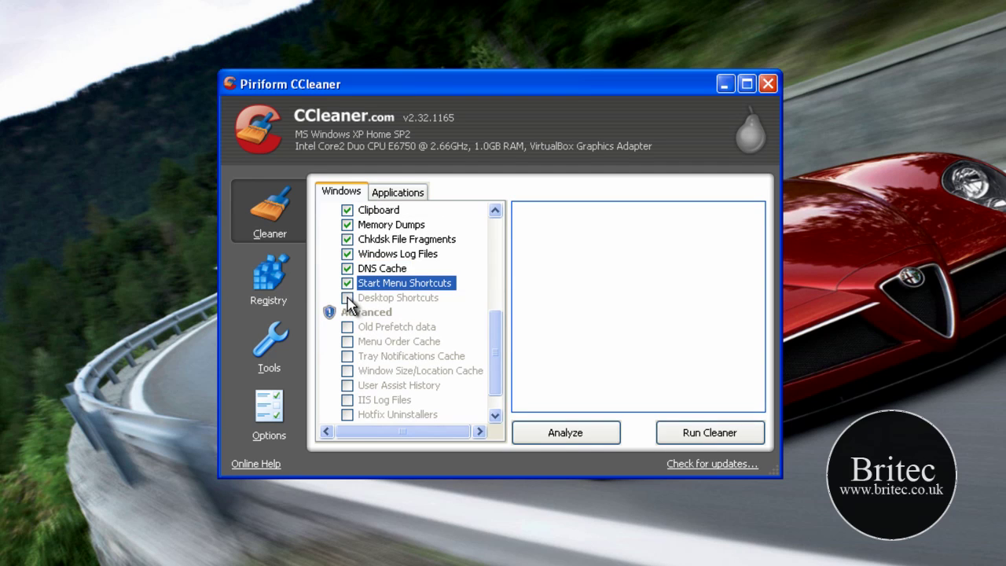
pyautogui.click(348, 327)
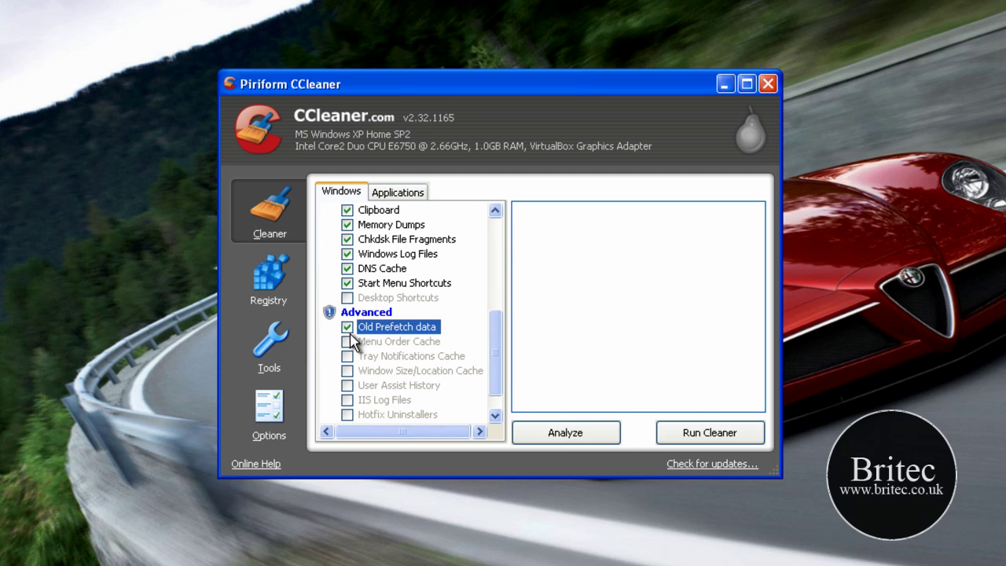
pyautogui.click(348, 341)
pyautogui.click(500, 337)
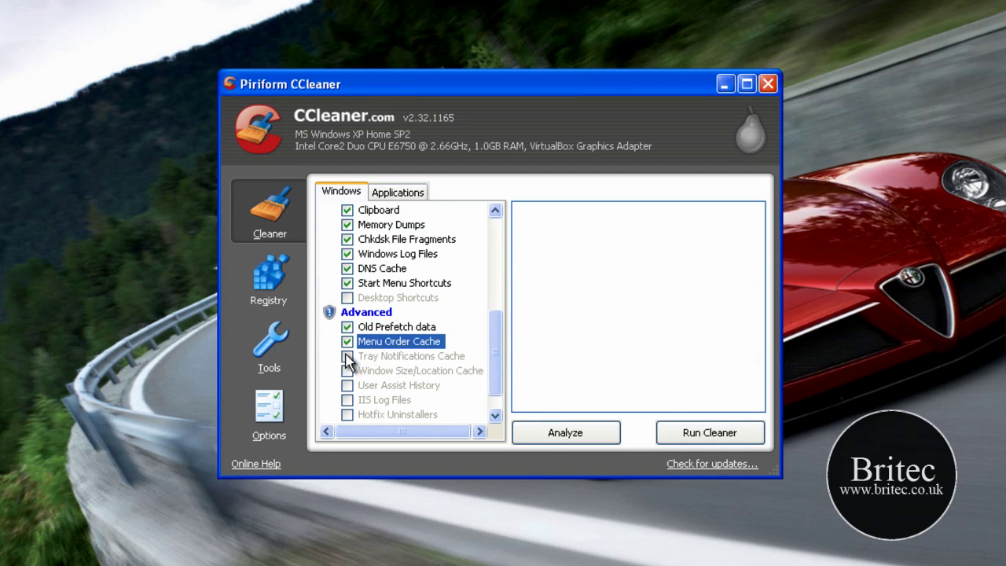
pyautogui.click(348, 357)
pyautogui.click(487, 340)
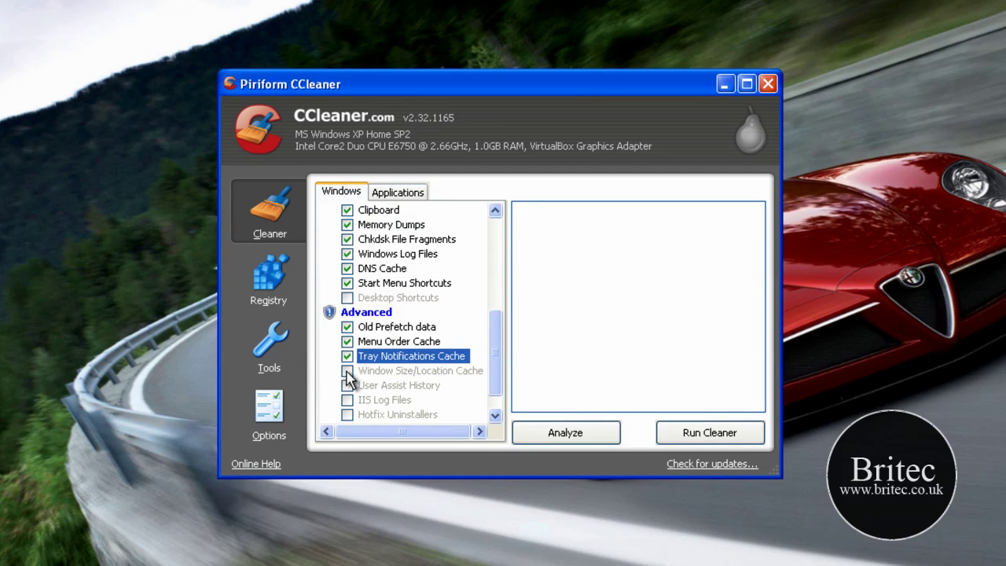
# - Include Window Size/Location Cache, User Assist History and IIS Log Files in the advanced cleaning, acknowledging the warnings
pyautogui.click(347, 371)
pyautogui.click(502, 337)
pyautogui.click(347, 385)
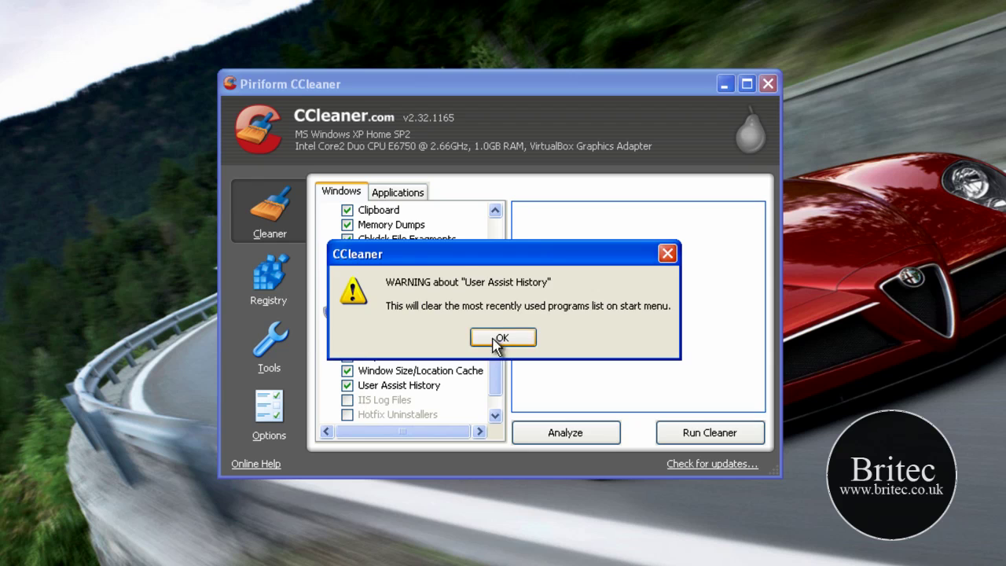
pyautogui.click(500, 337)
pyautogui.click(348, 399)
# - Select Hotfix Uninstallers, Custom Files and Folders and Wipe Free Space in the advanced cleaning, acknowledging the warning
pyautogui.scroll(-1, 474, 404)
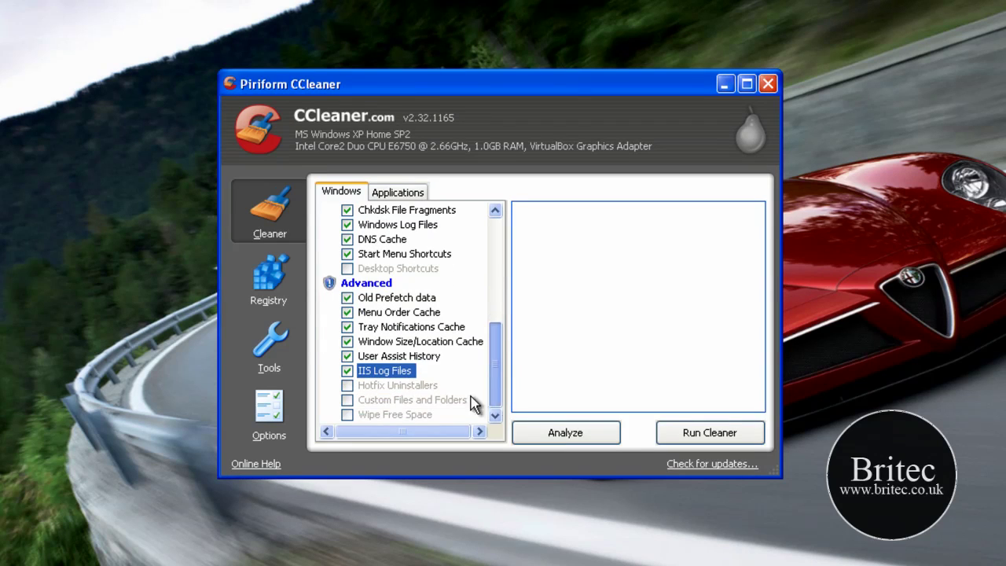
pyautogui.click(347, 385)
pyautogui.click(348, 399)
pyautogui.click(348, 414)
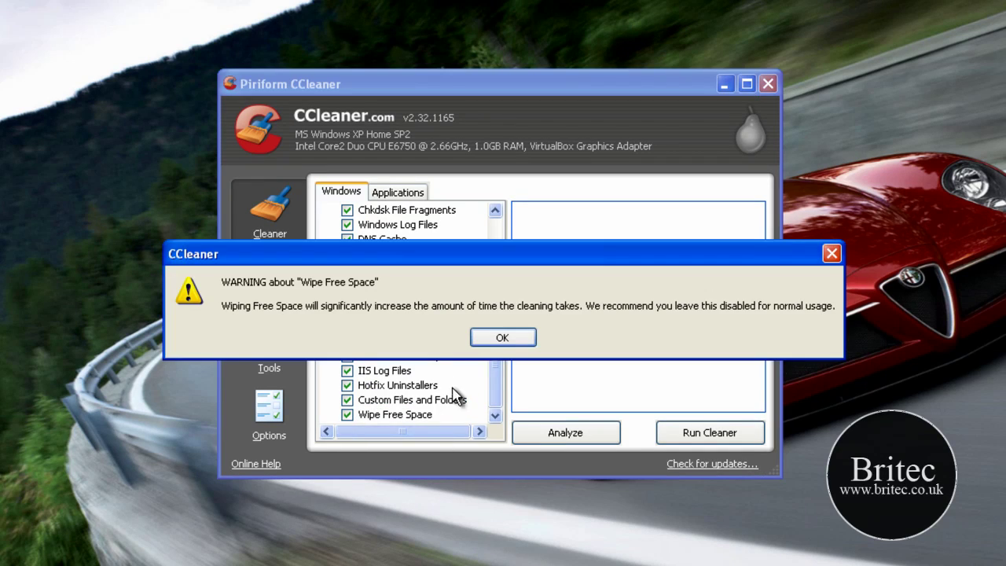
pyautogui.click(503, 337)
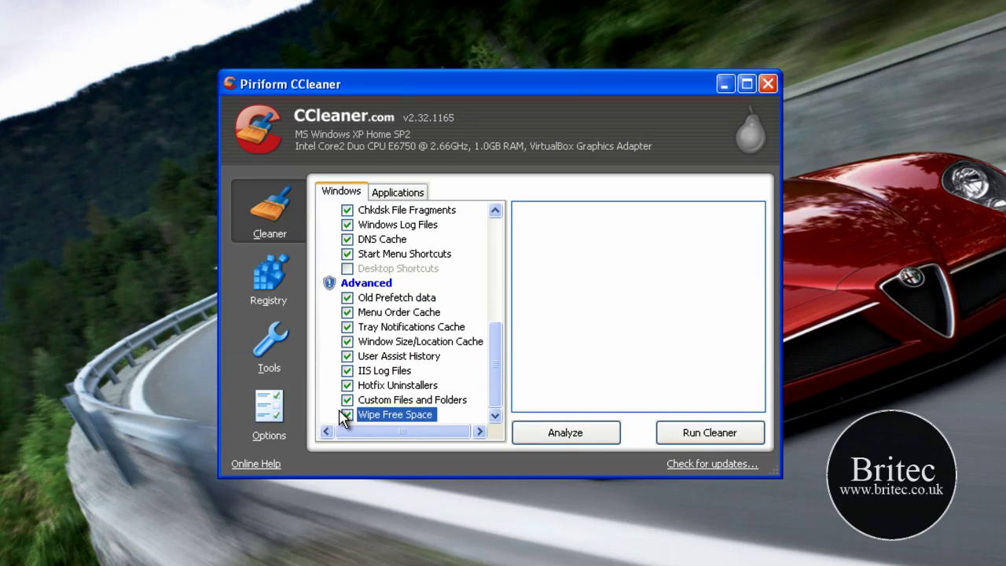
# - Analyze the system with Wipe Free Space excluded and run the cleaner, confirming the permanent file deletion
pyautogui.click(546, 437)
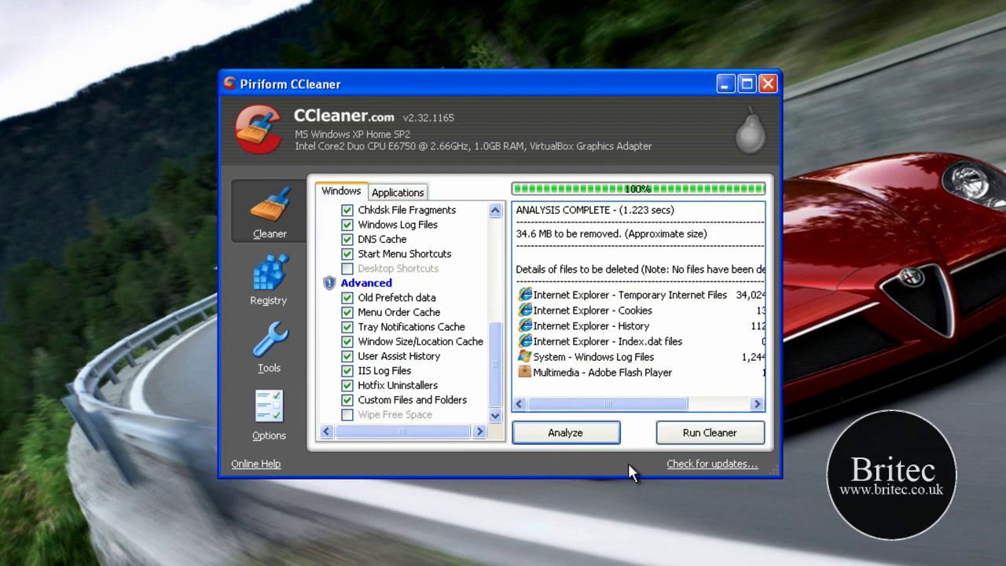
pyautogui.click(692, 433)
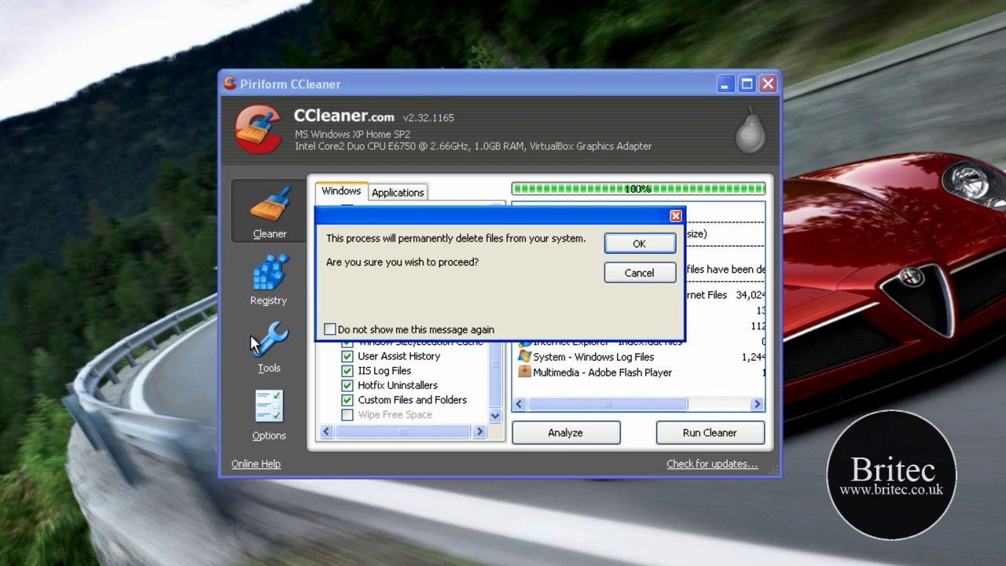
pyautogui.click(639, 243)
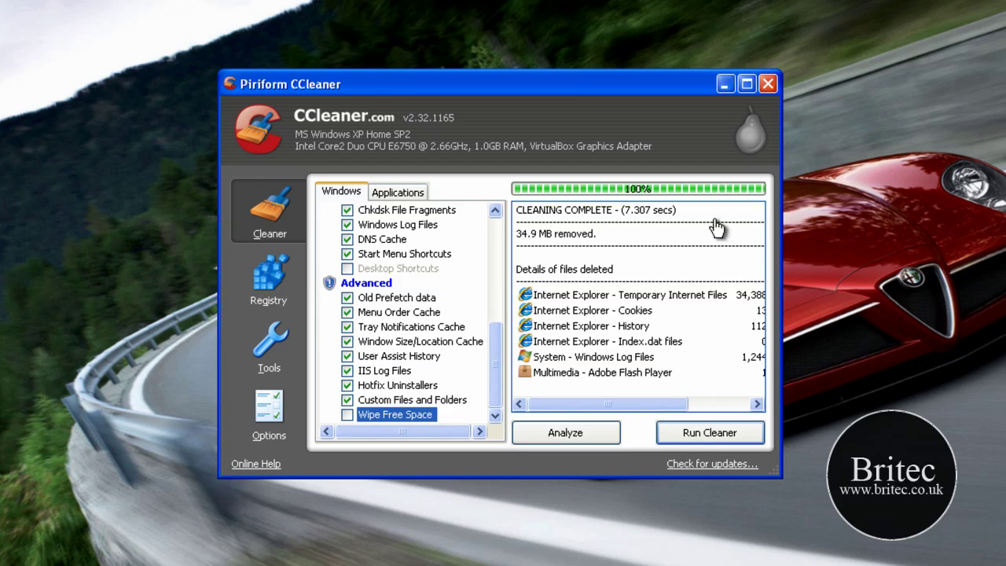
# - Turn off the advanced option that only deletes files in Windows Temp folders older than 24 hours
pyautogui.click(248, 410)
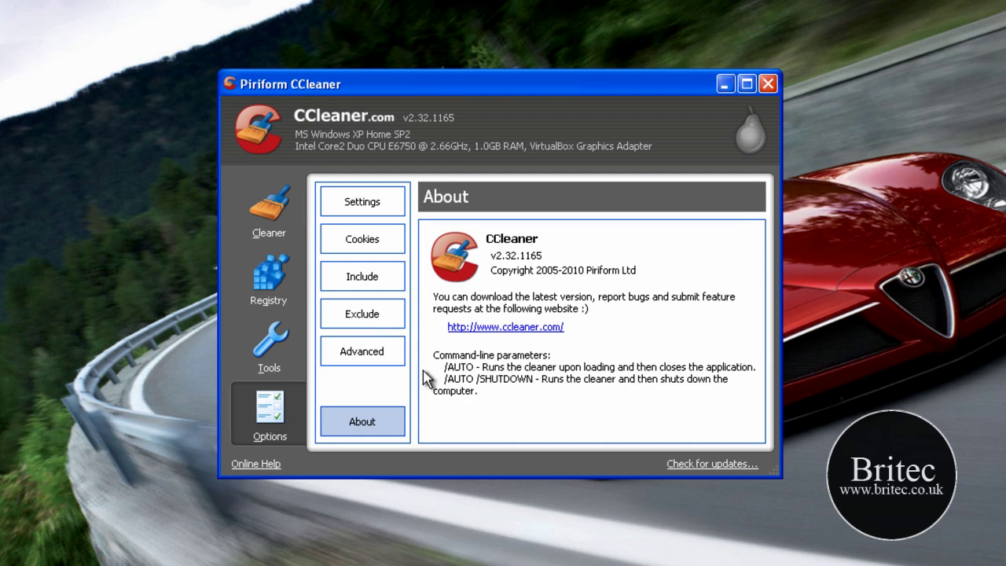
pyautogui.click(372, 353)
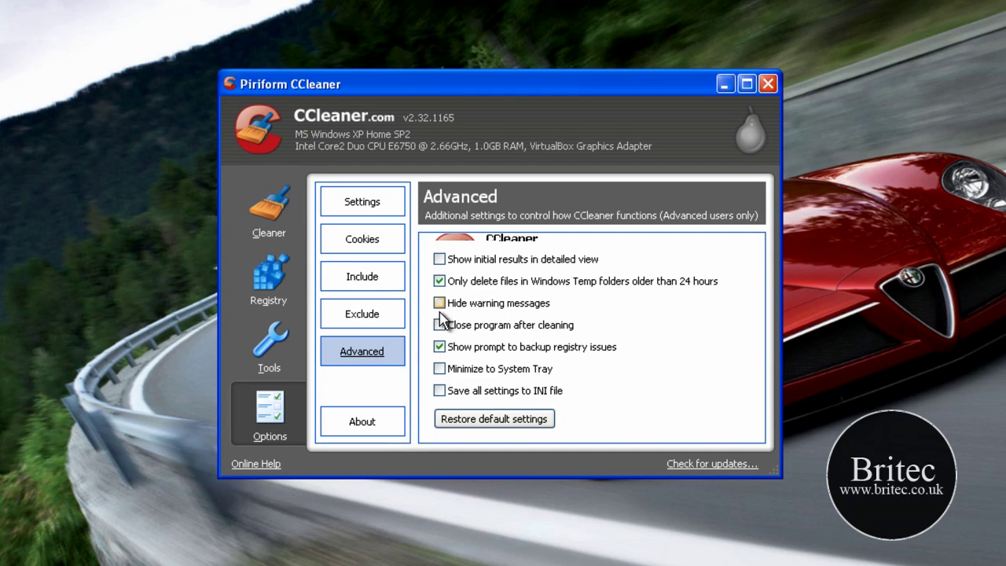
pyautogui.click(439, 280)
# - Return to the Cleaner, analyze the system again and run the cleaning once more
pyautogui.click(273, 210)
pyautogui.click(568, 432)
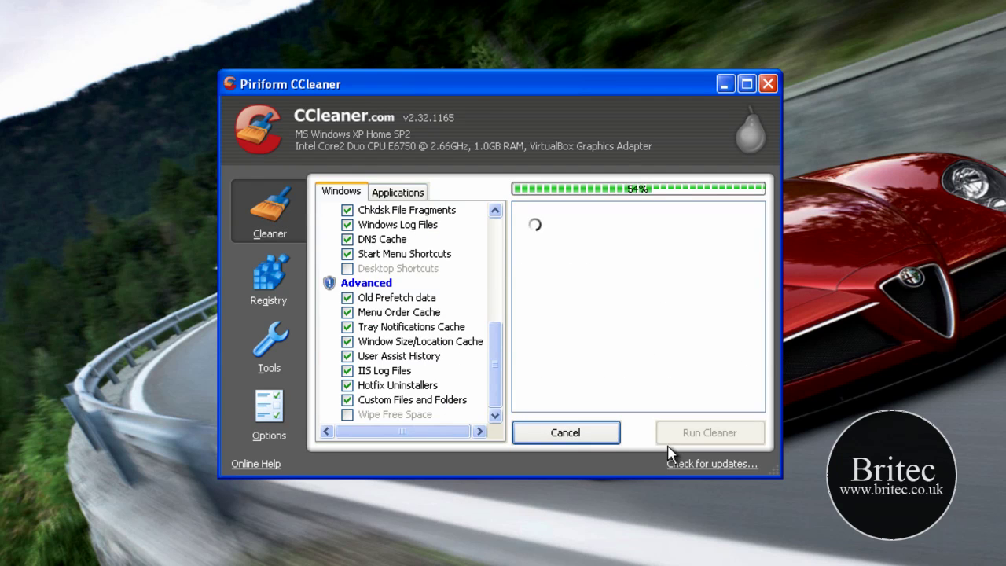
pyautogui.click(703, 441)
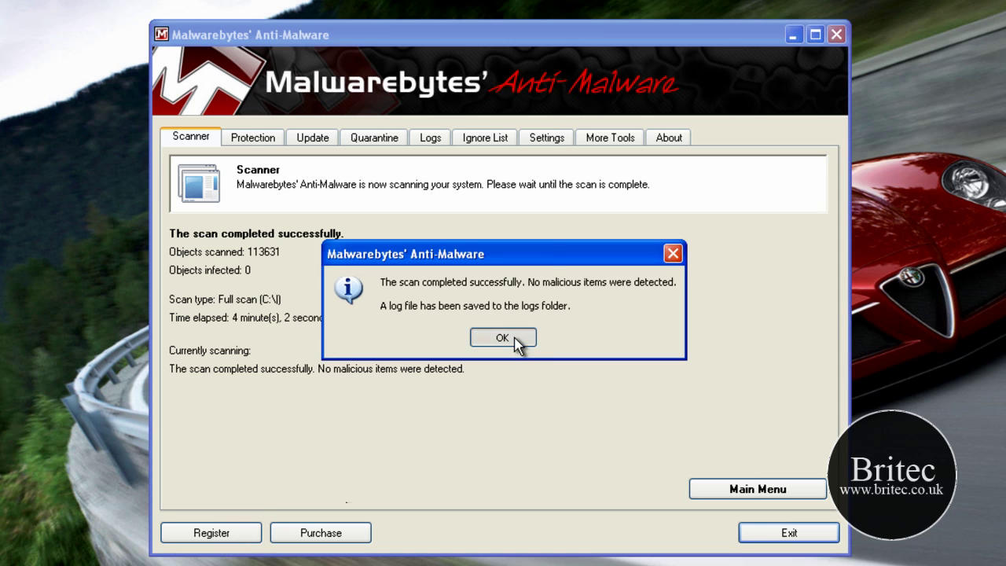
# - Acknowledge the completed full scan in Malwarebytes' Anti-Malware, return to its main menu and exit the program
pyautogui.click(515, 339)
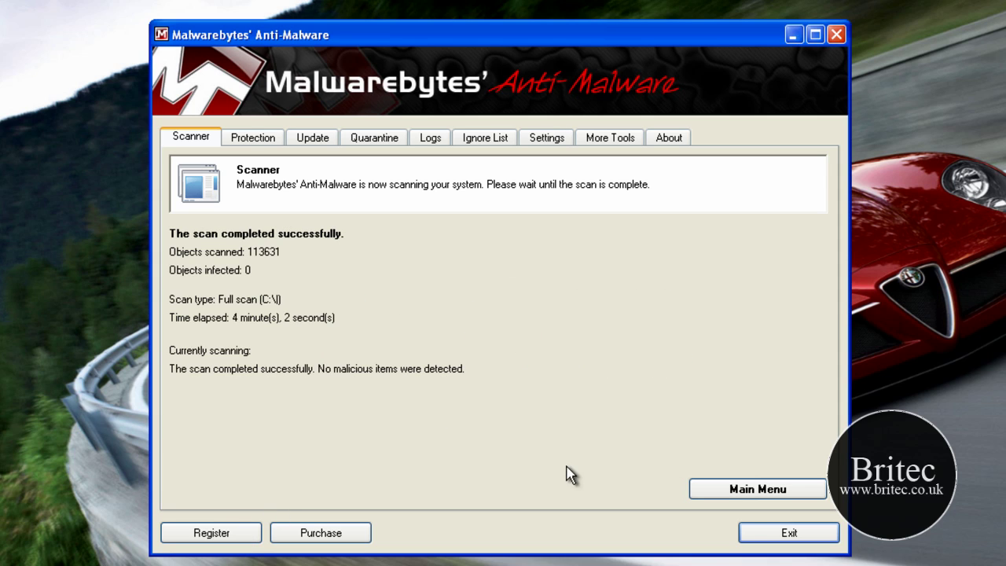
pyautogui.click(723, 494)
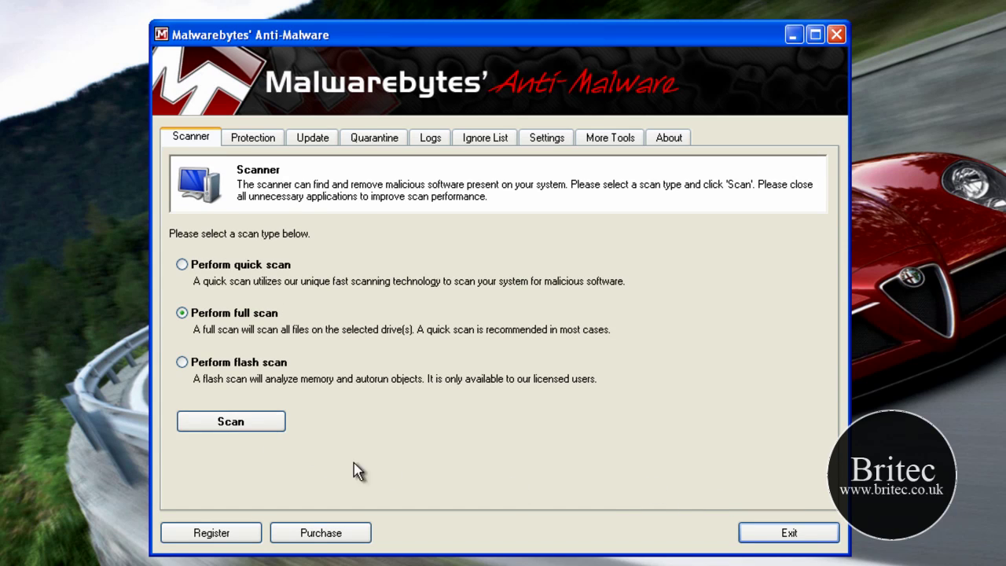
pyautogui.click(791, 534)
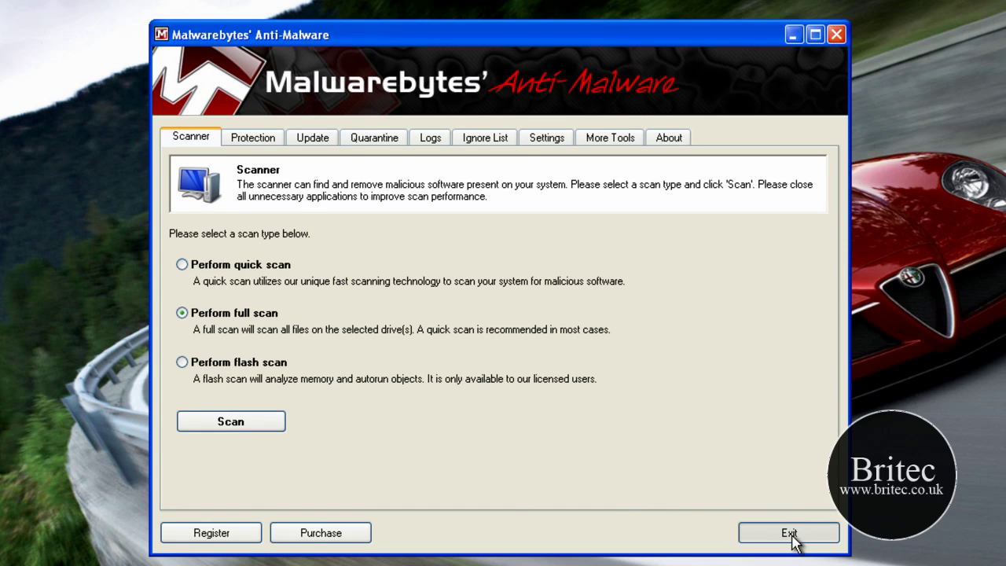